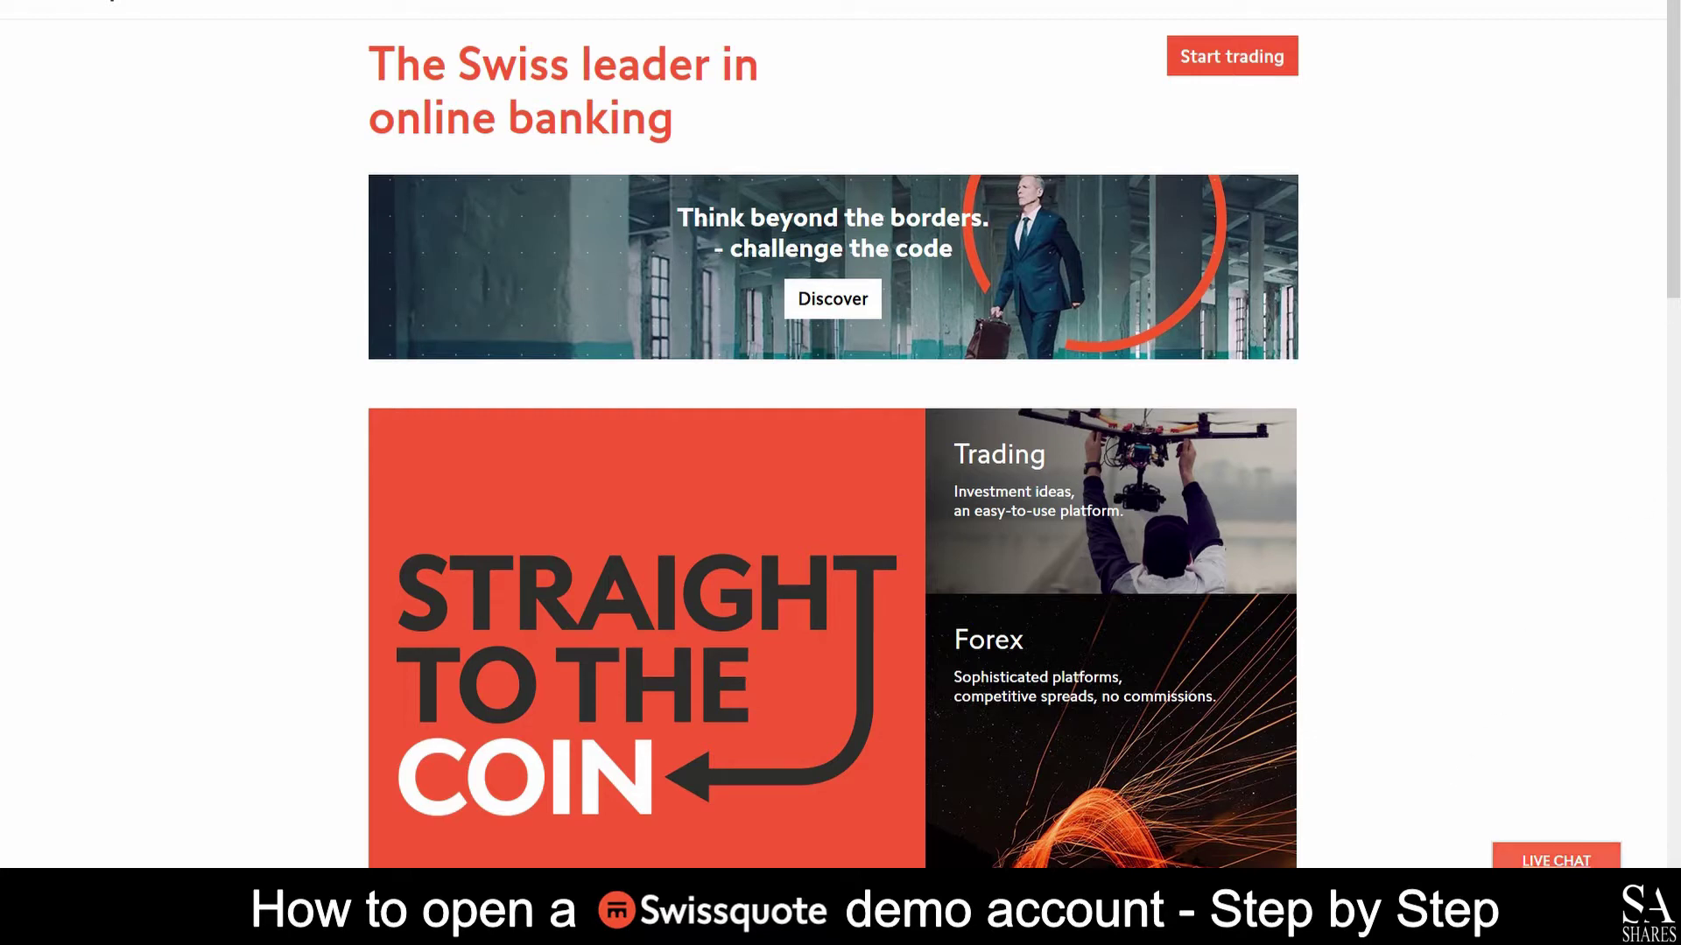
left_click(1514, 858)
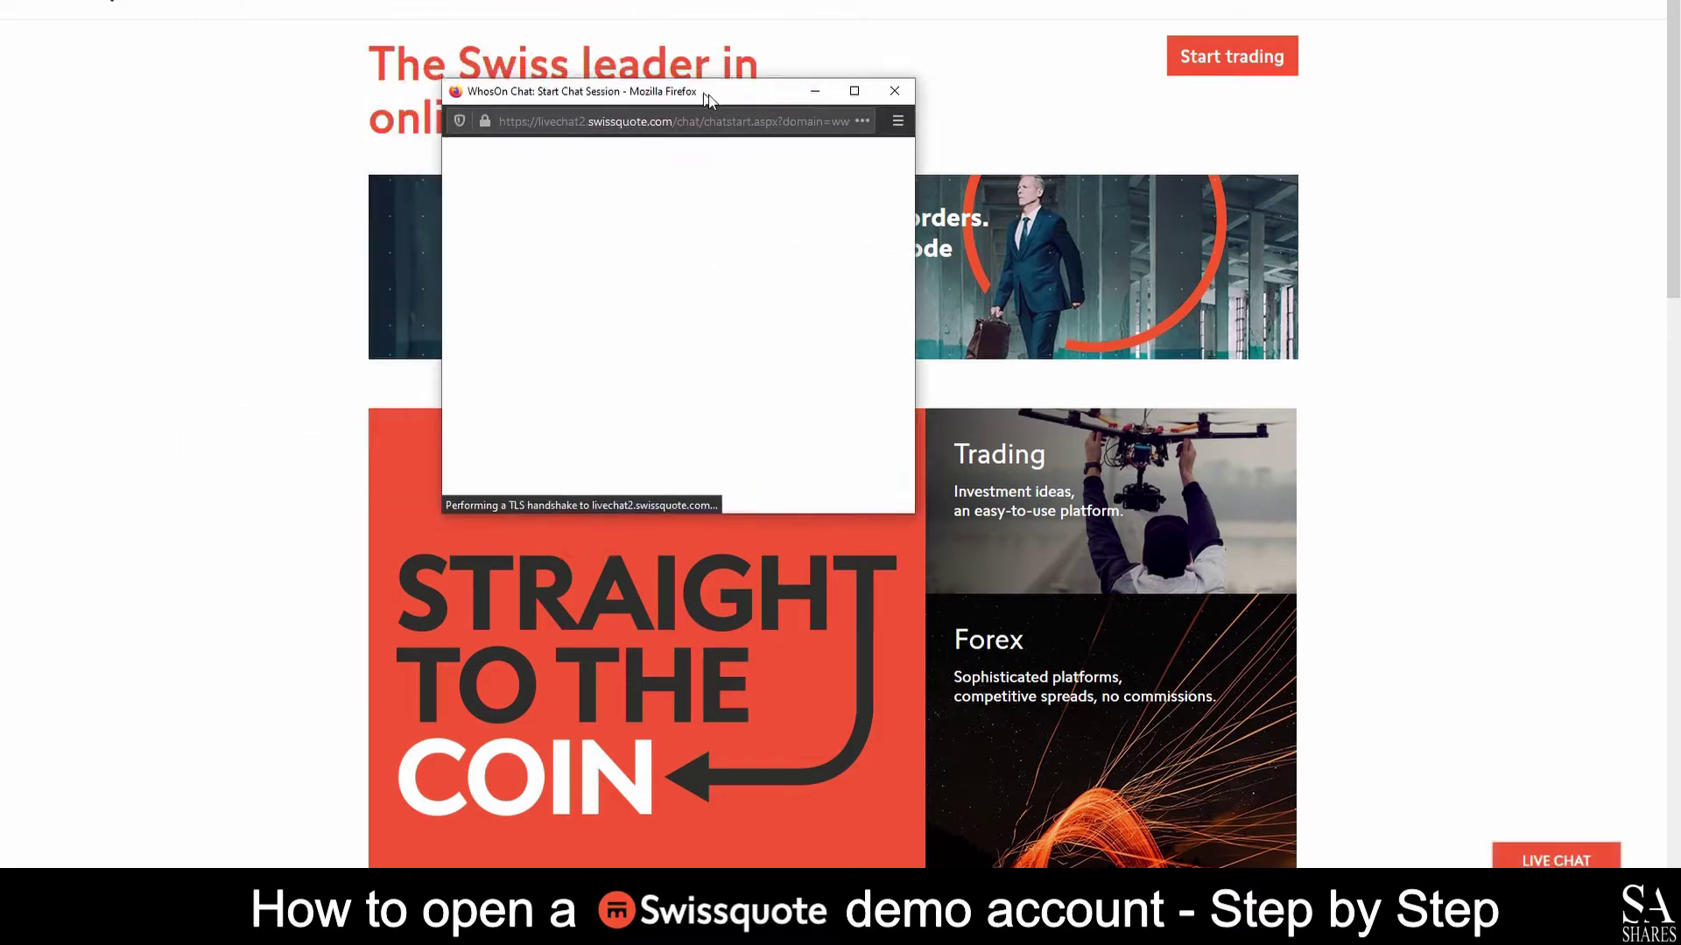
left_click_drag(702, 80, 912, 198)
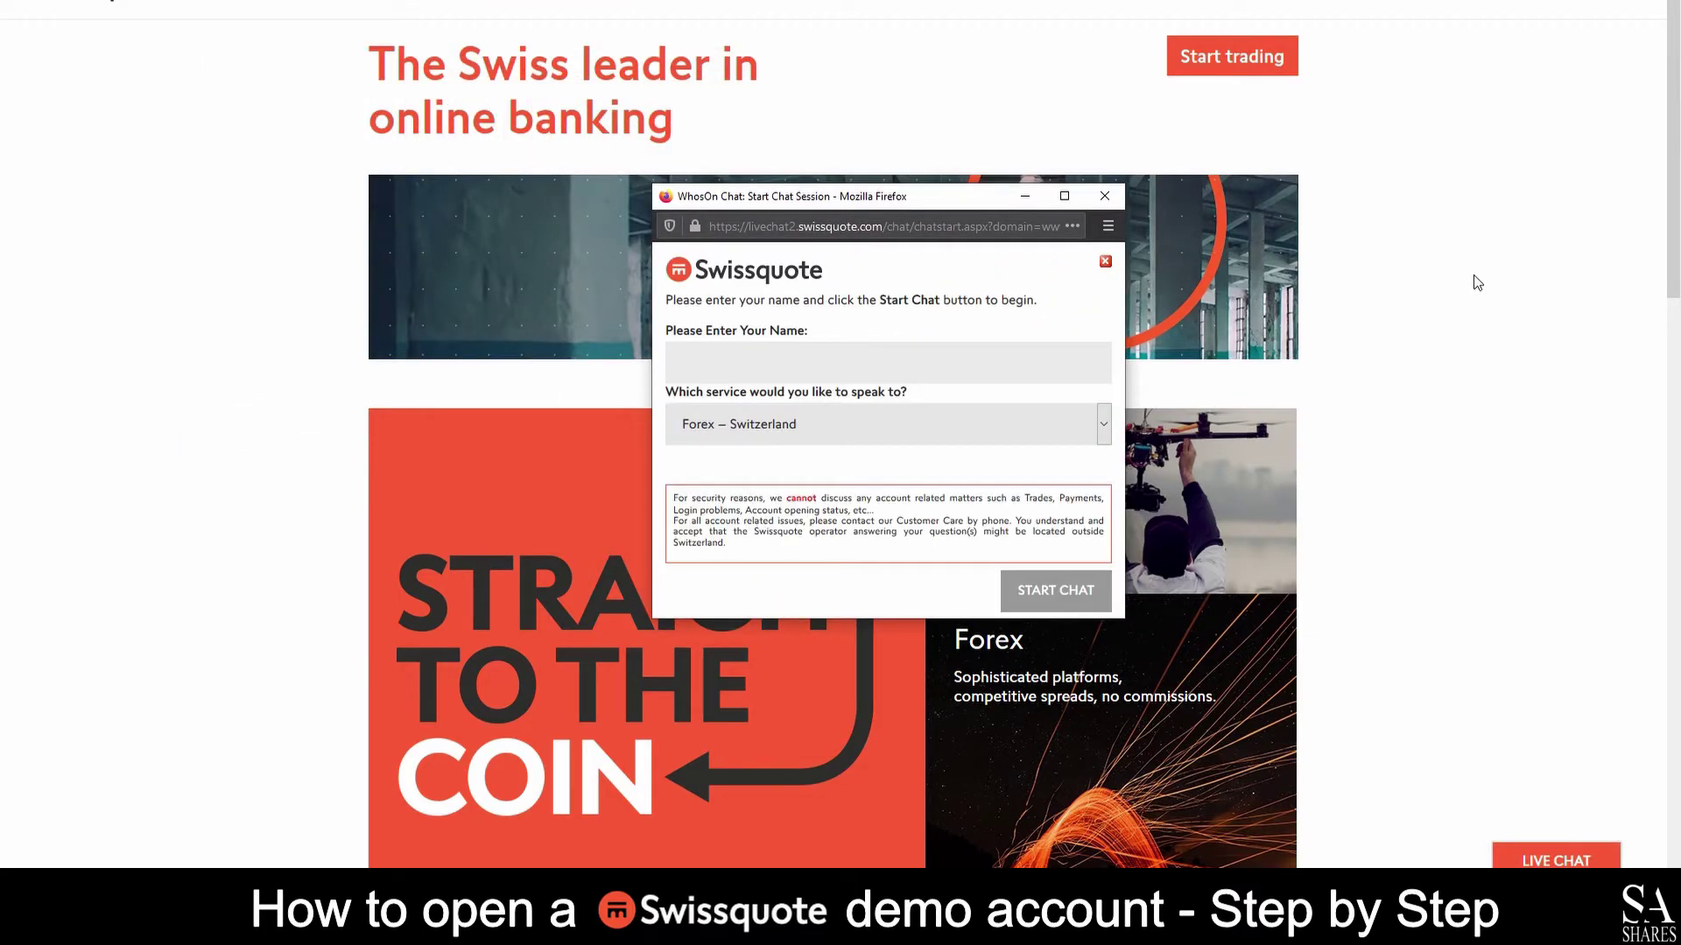
left_click(1064, 194)
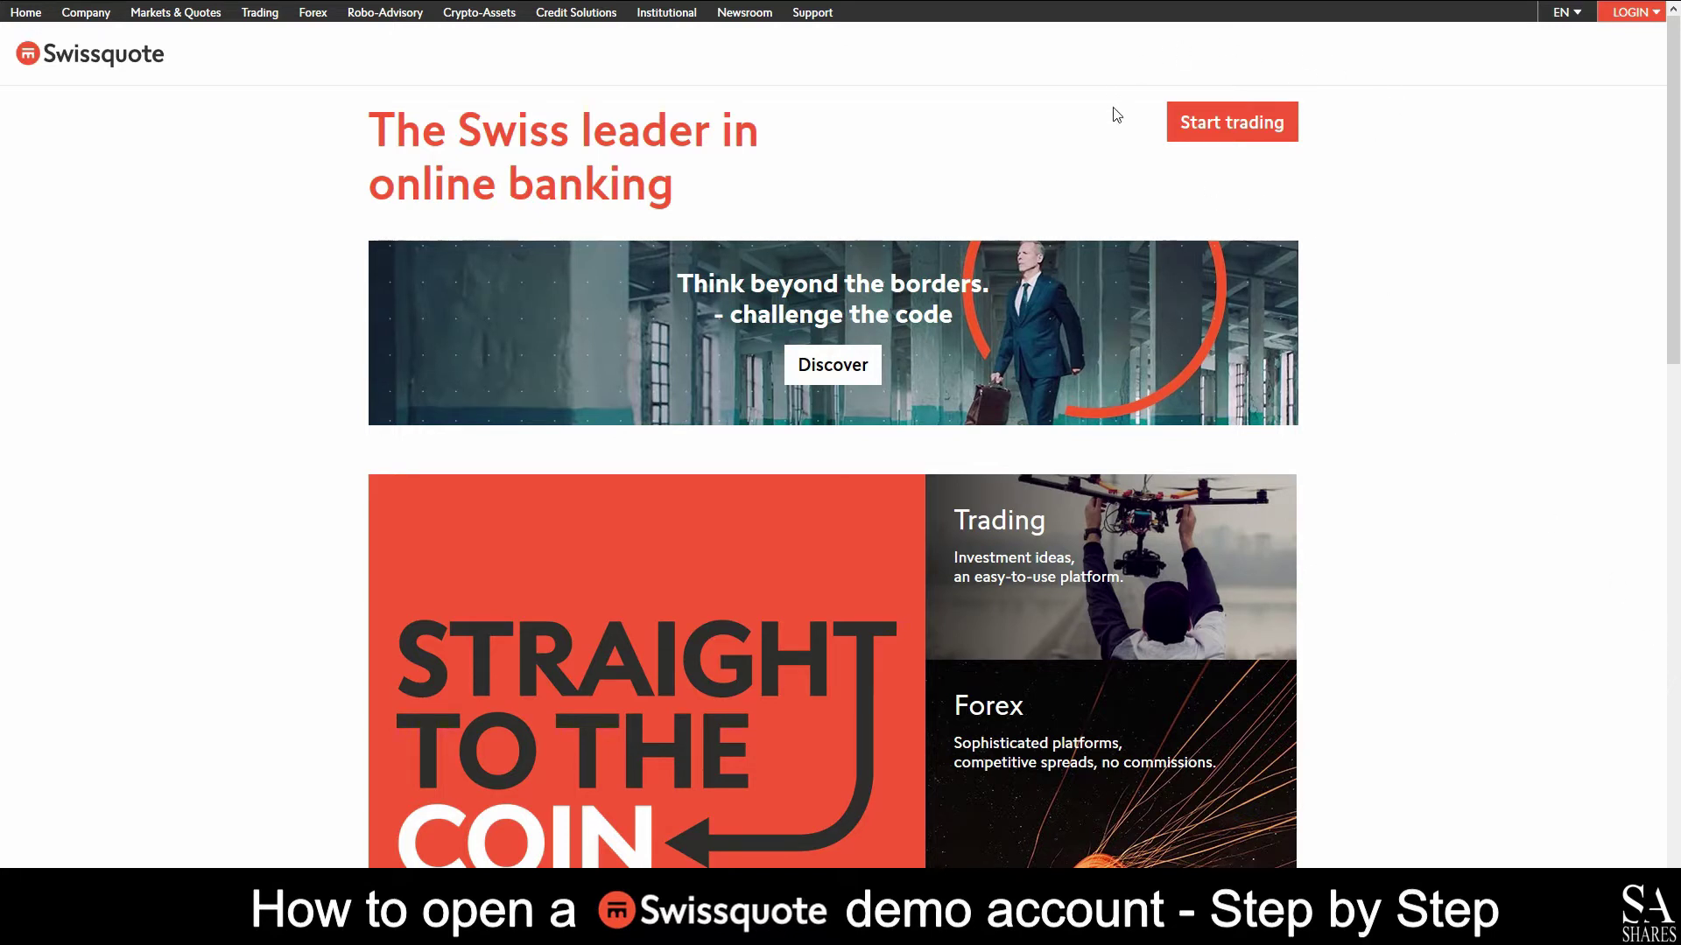
Go to the trading account types and start the Forex account's Advanced Trader demo.
left_click(1229, 123)
scroll(1327, 416, "down", 1)
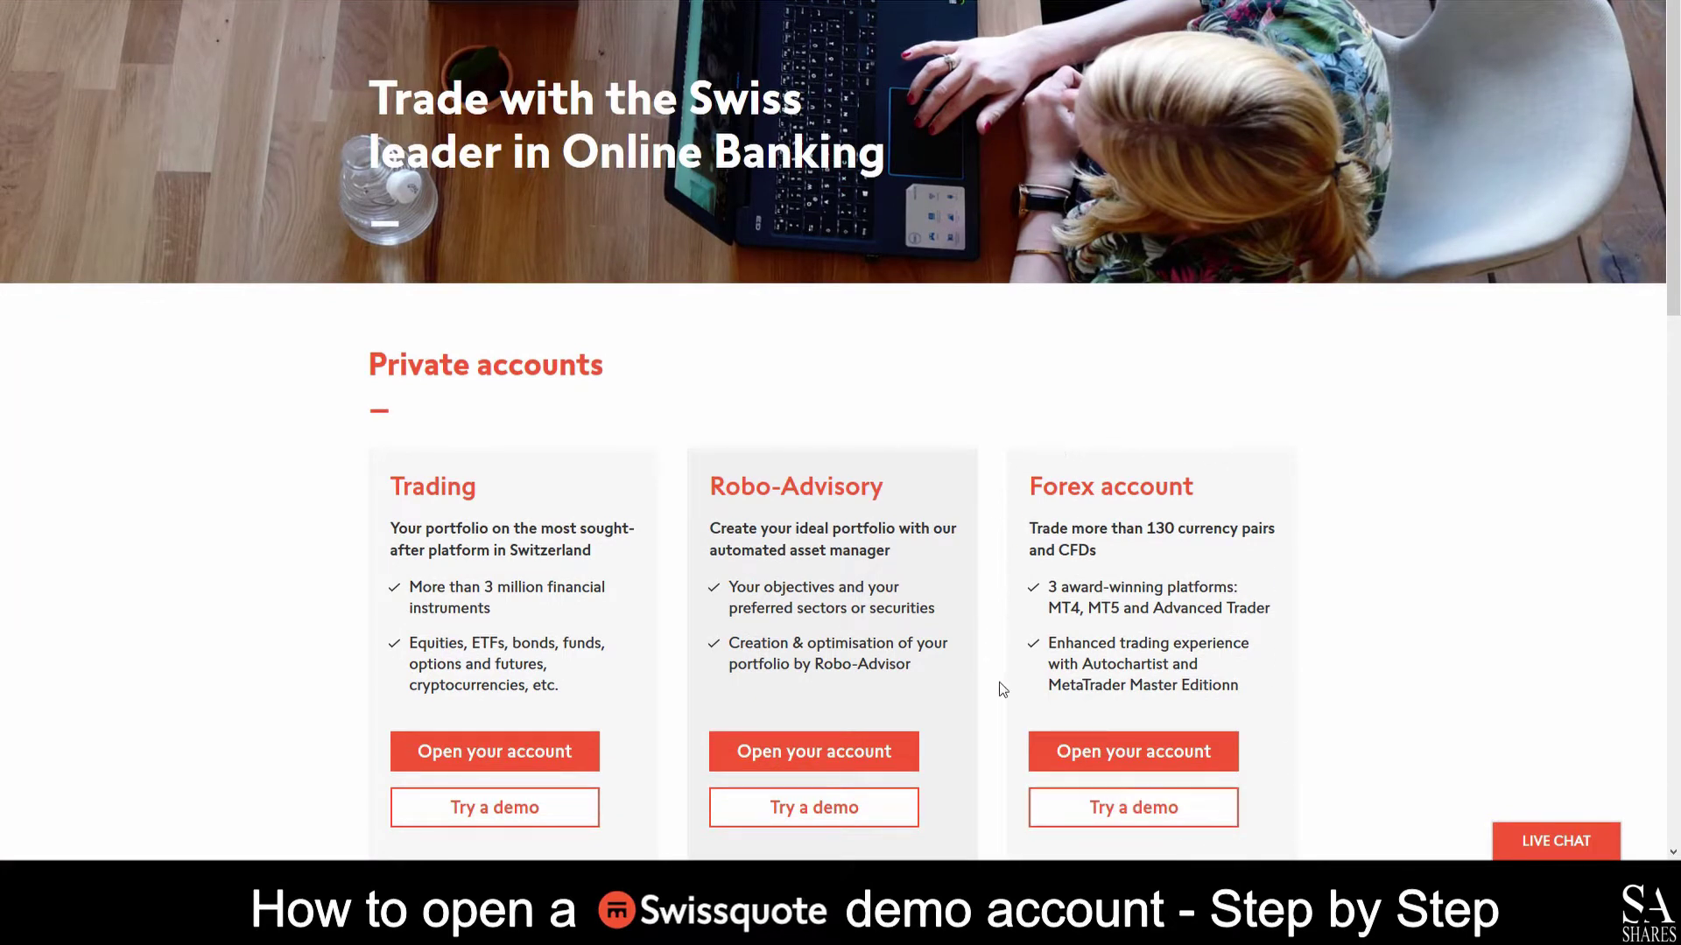
left_click(1099, 807)
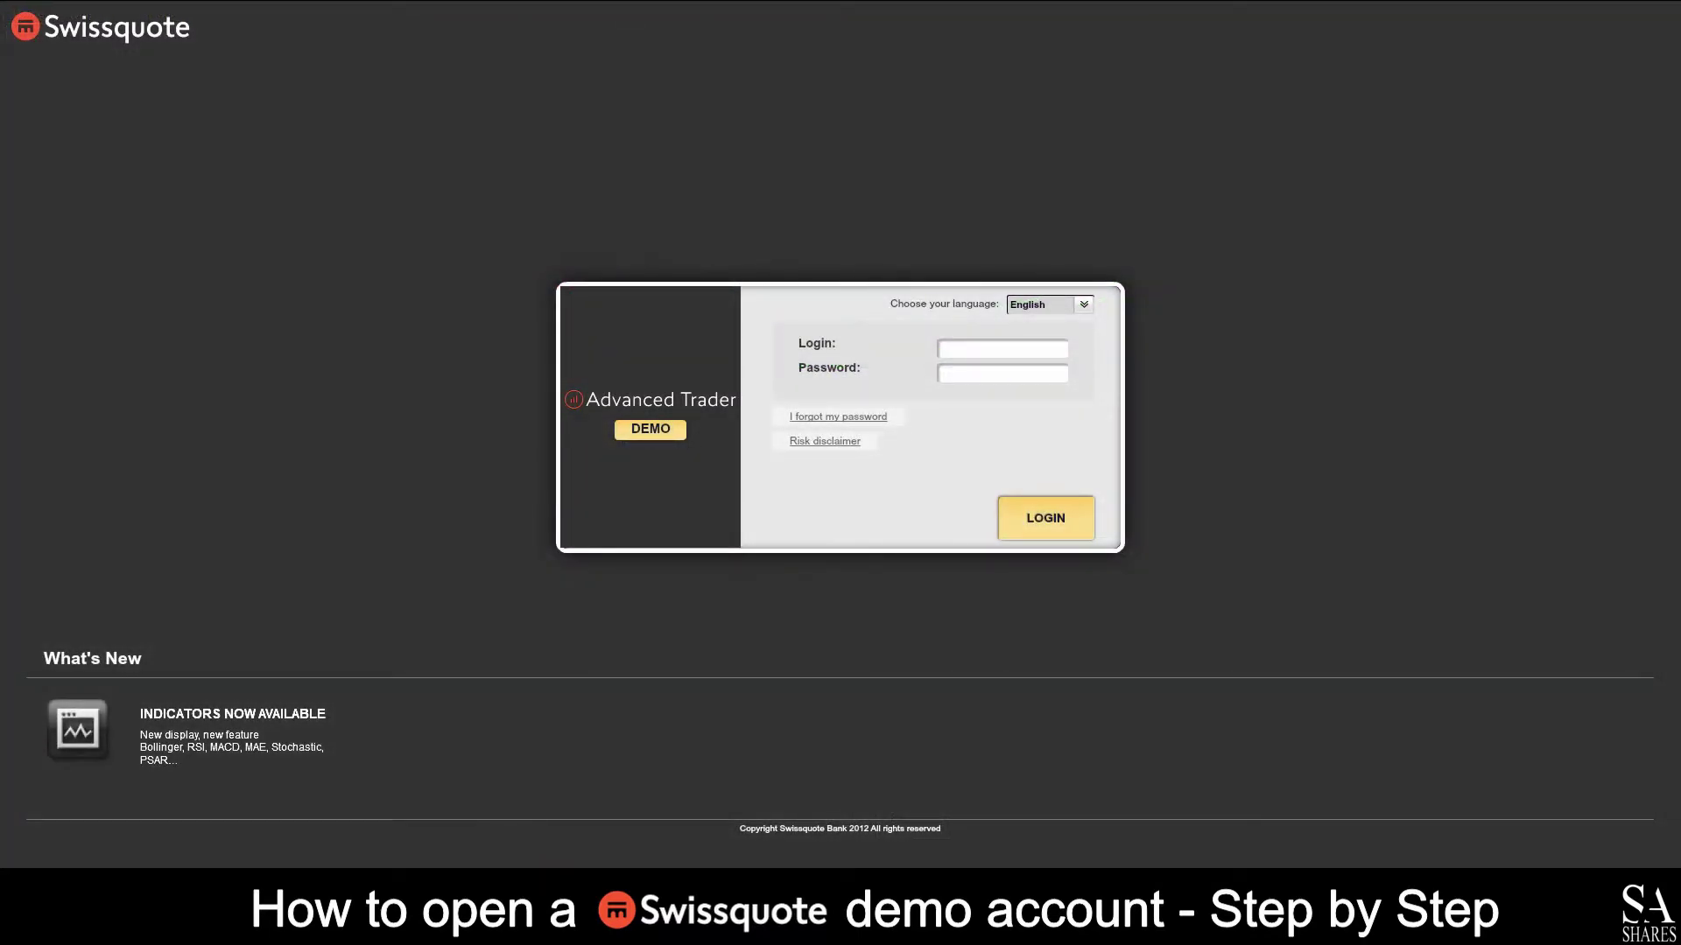
Log in to the Advanced Trader demo with the demo account number and password.
type("1503859")
left_click(967, 378)
type("********")
left_click(1044, 521)
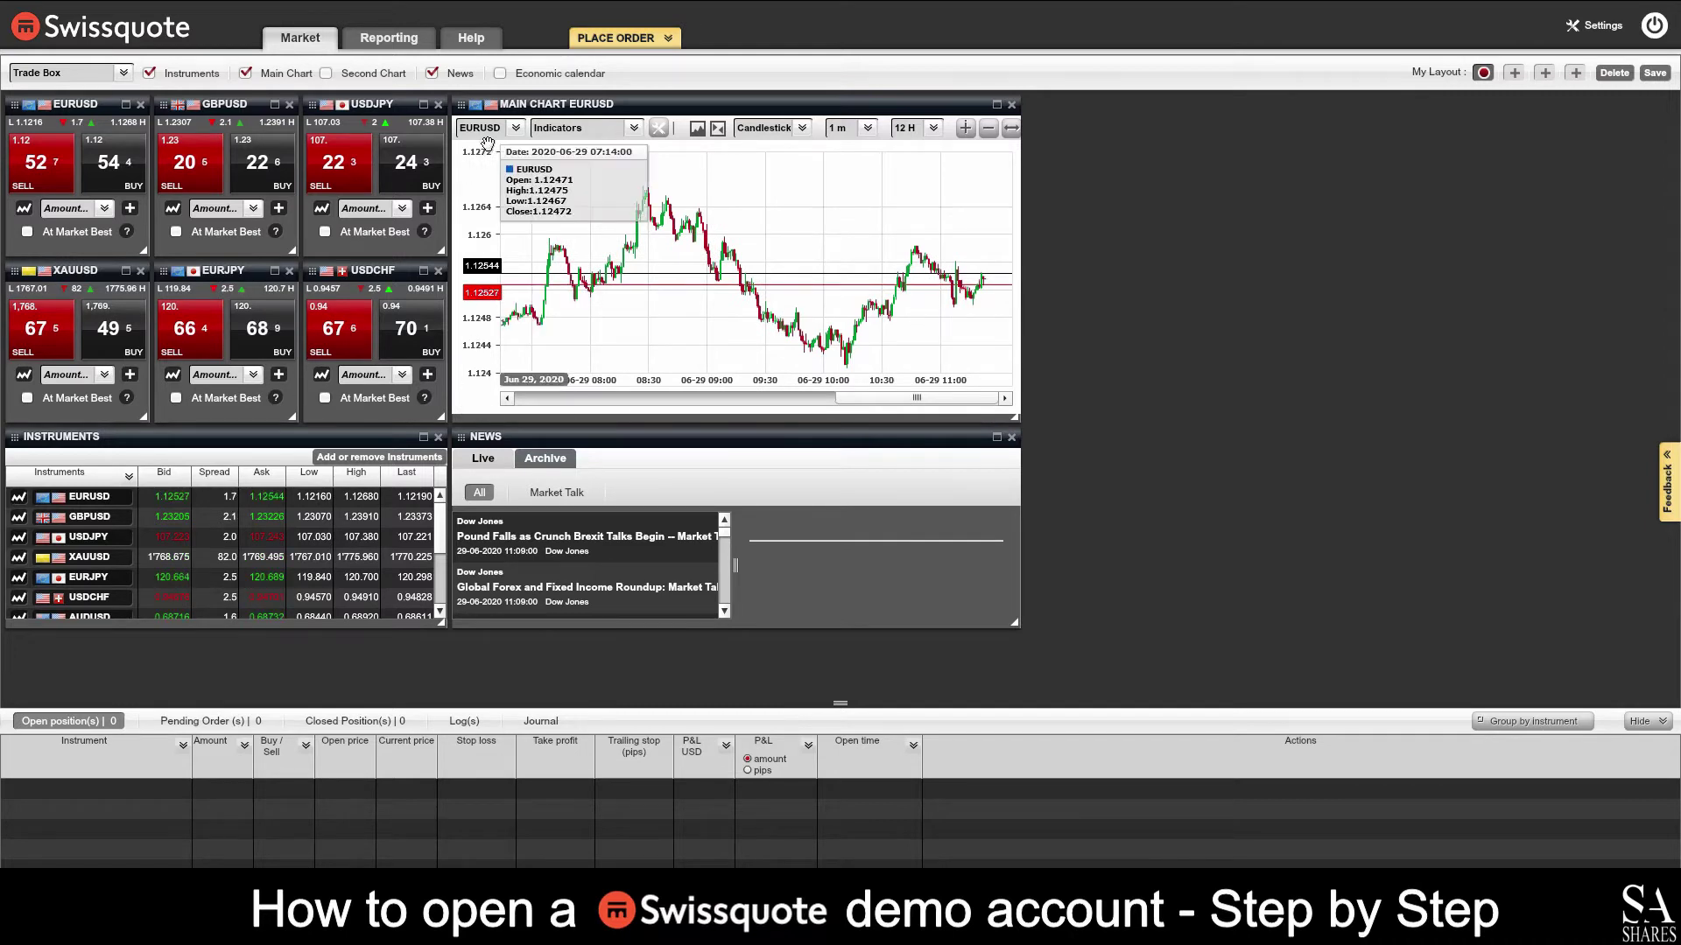
Switch the EURUSD chart to OHLC bars, then line, then back to candlesticks.
left_click(803, 129)
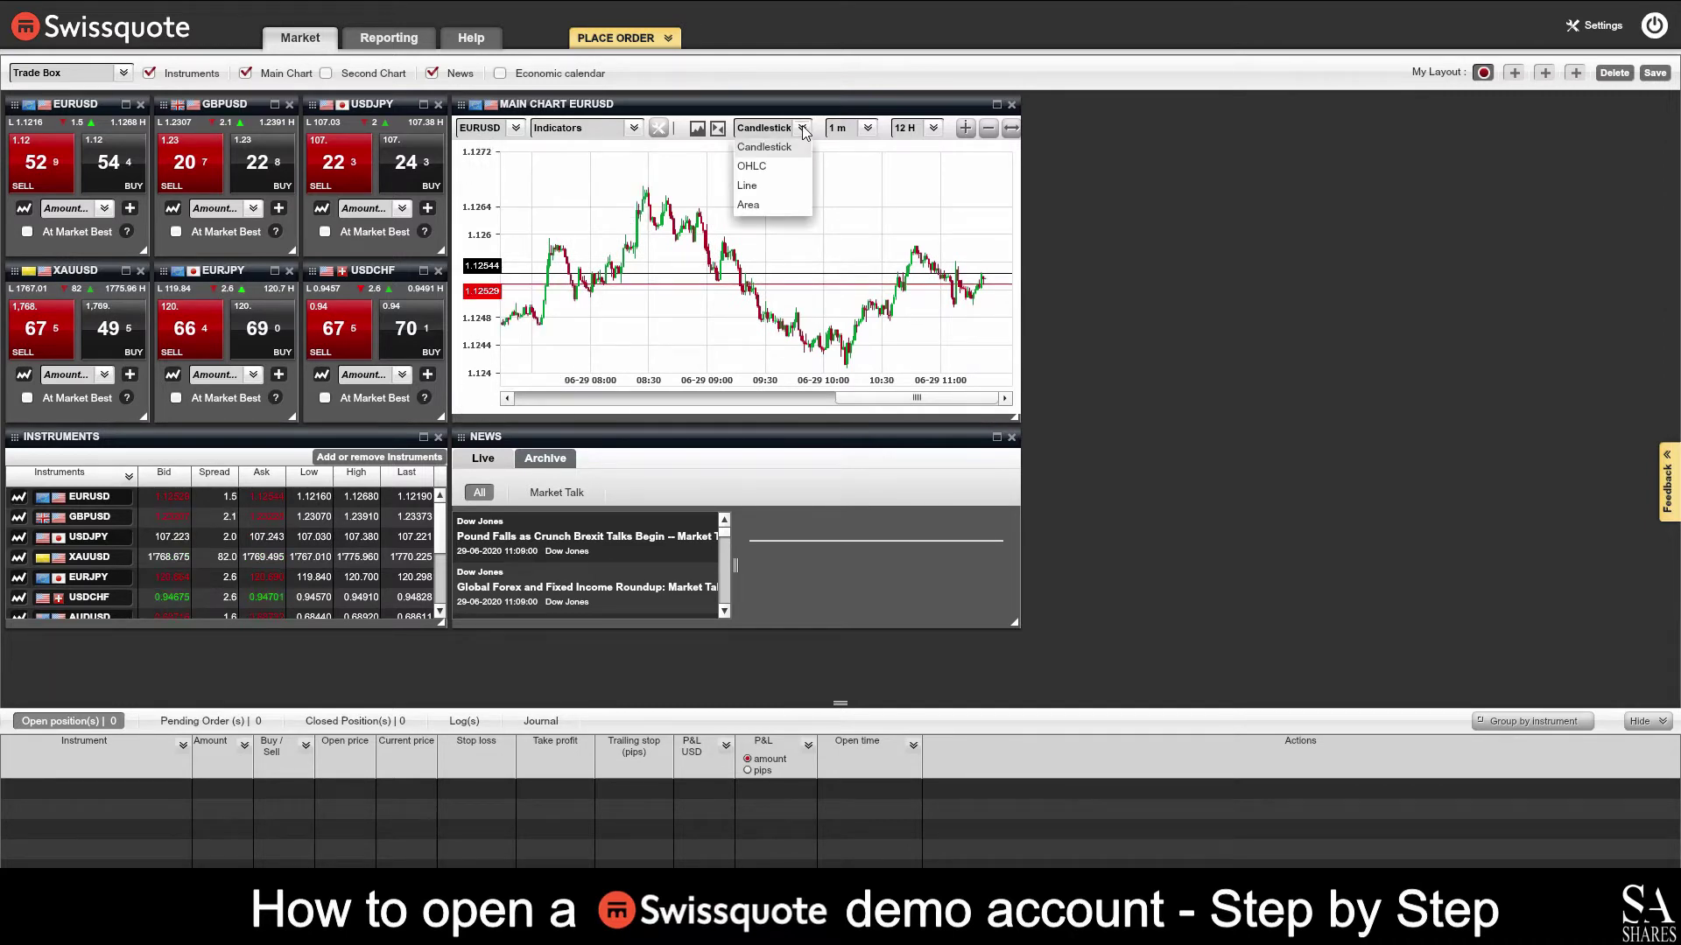
left_click(753, 166)
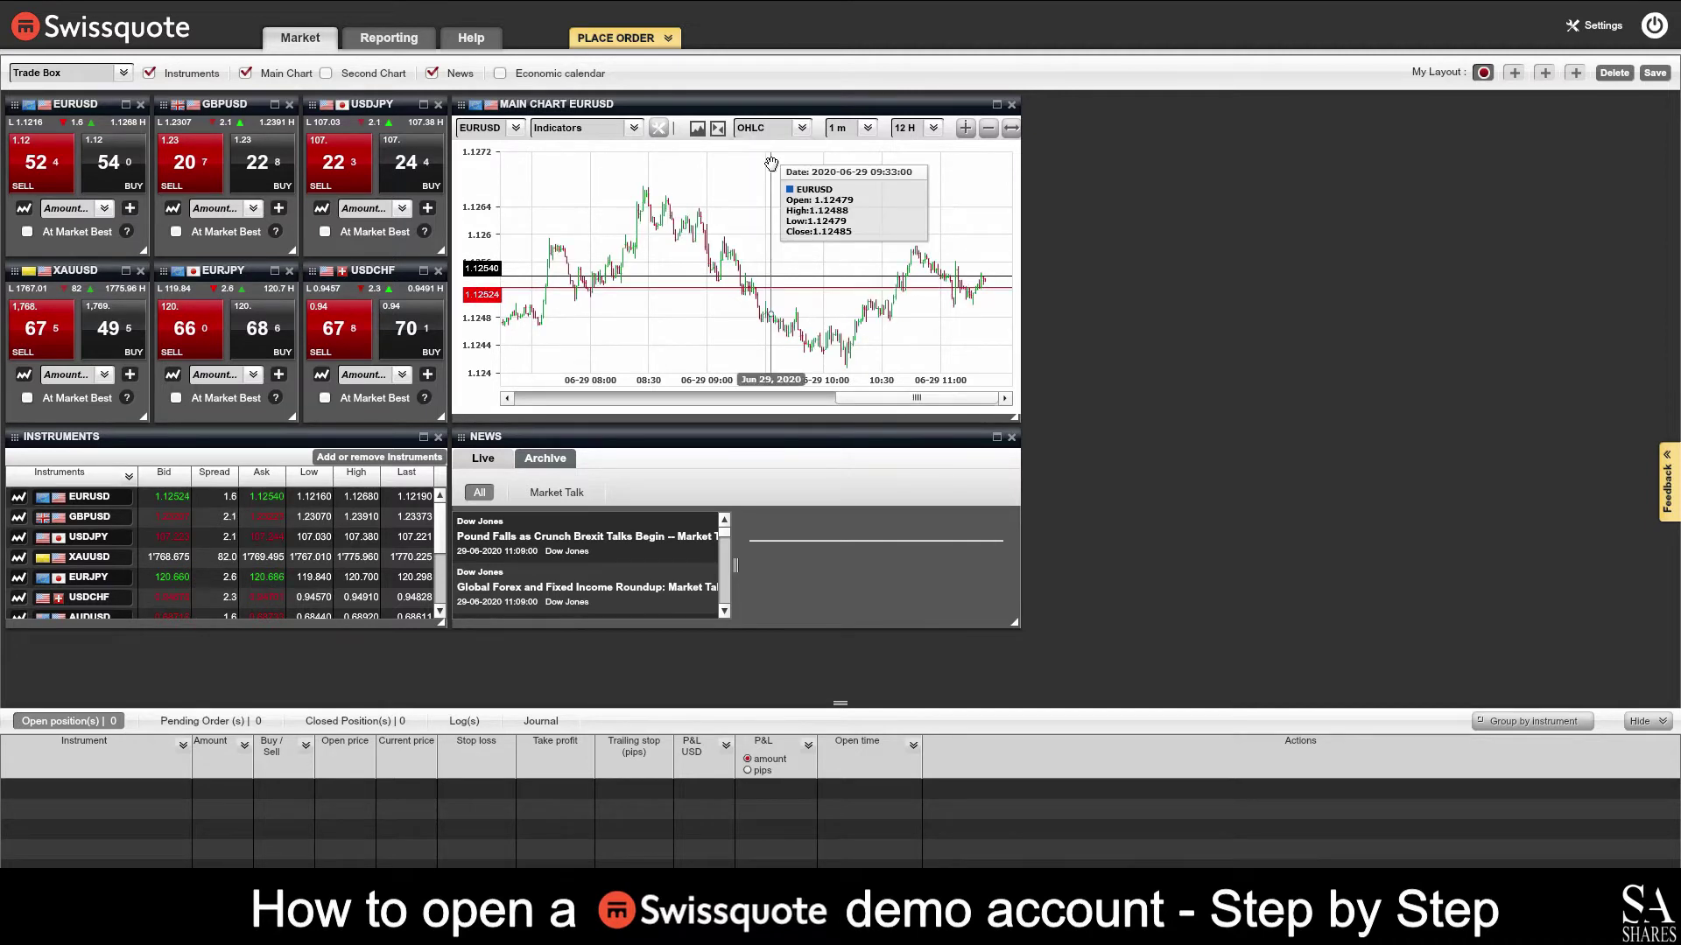
left_click(801, 129)
left_click(746, 185)
left_click(801, 129)
left_click(762, 147)
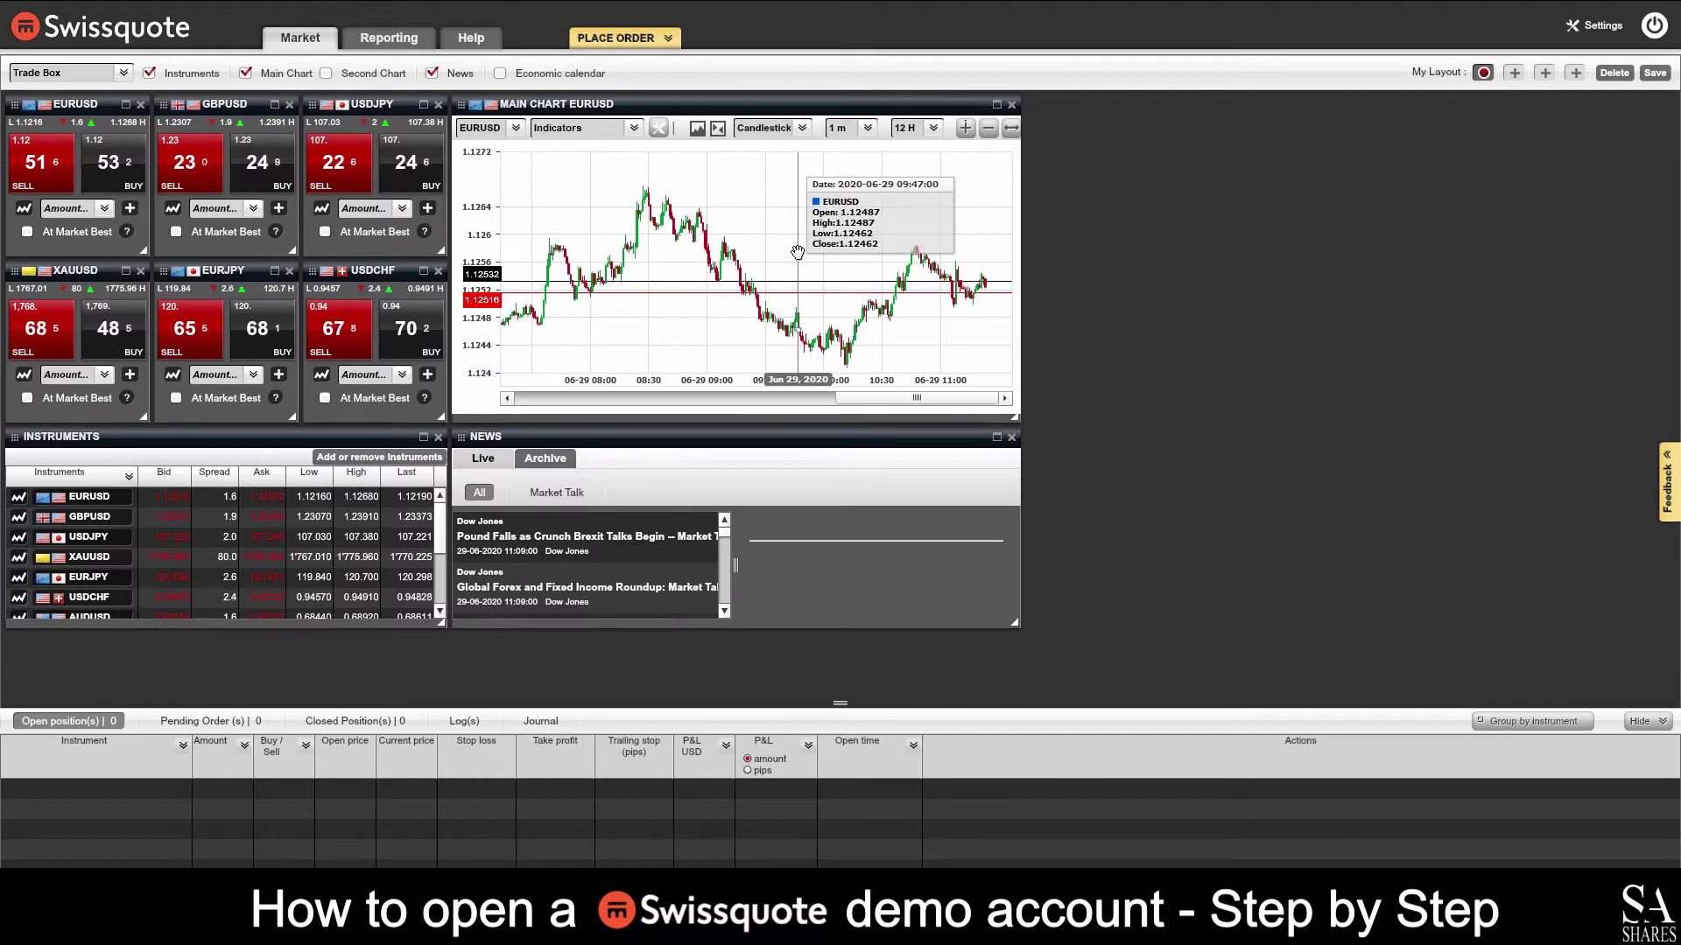
Maximise and restore the chart, then start and cancel an empty EURUSD sell order.
left_click(996, 104)
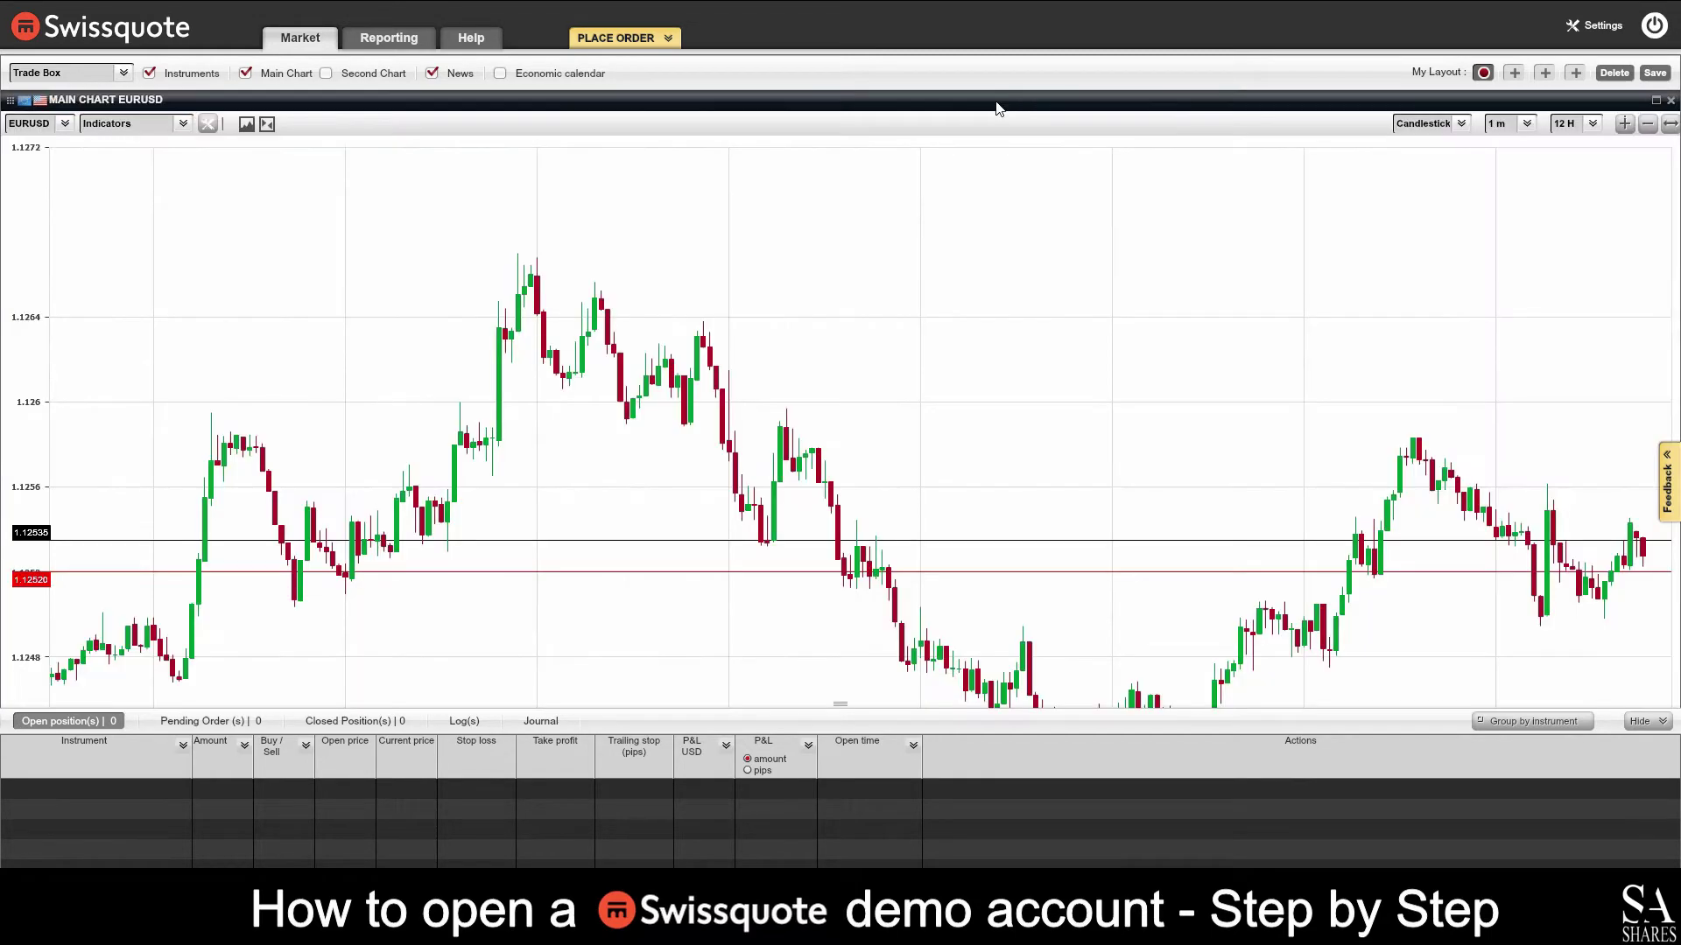
left_click(1656, 101)
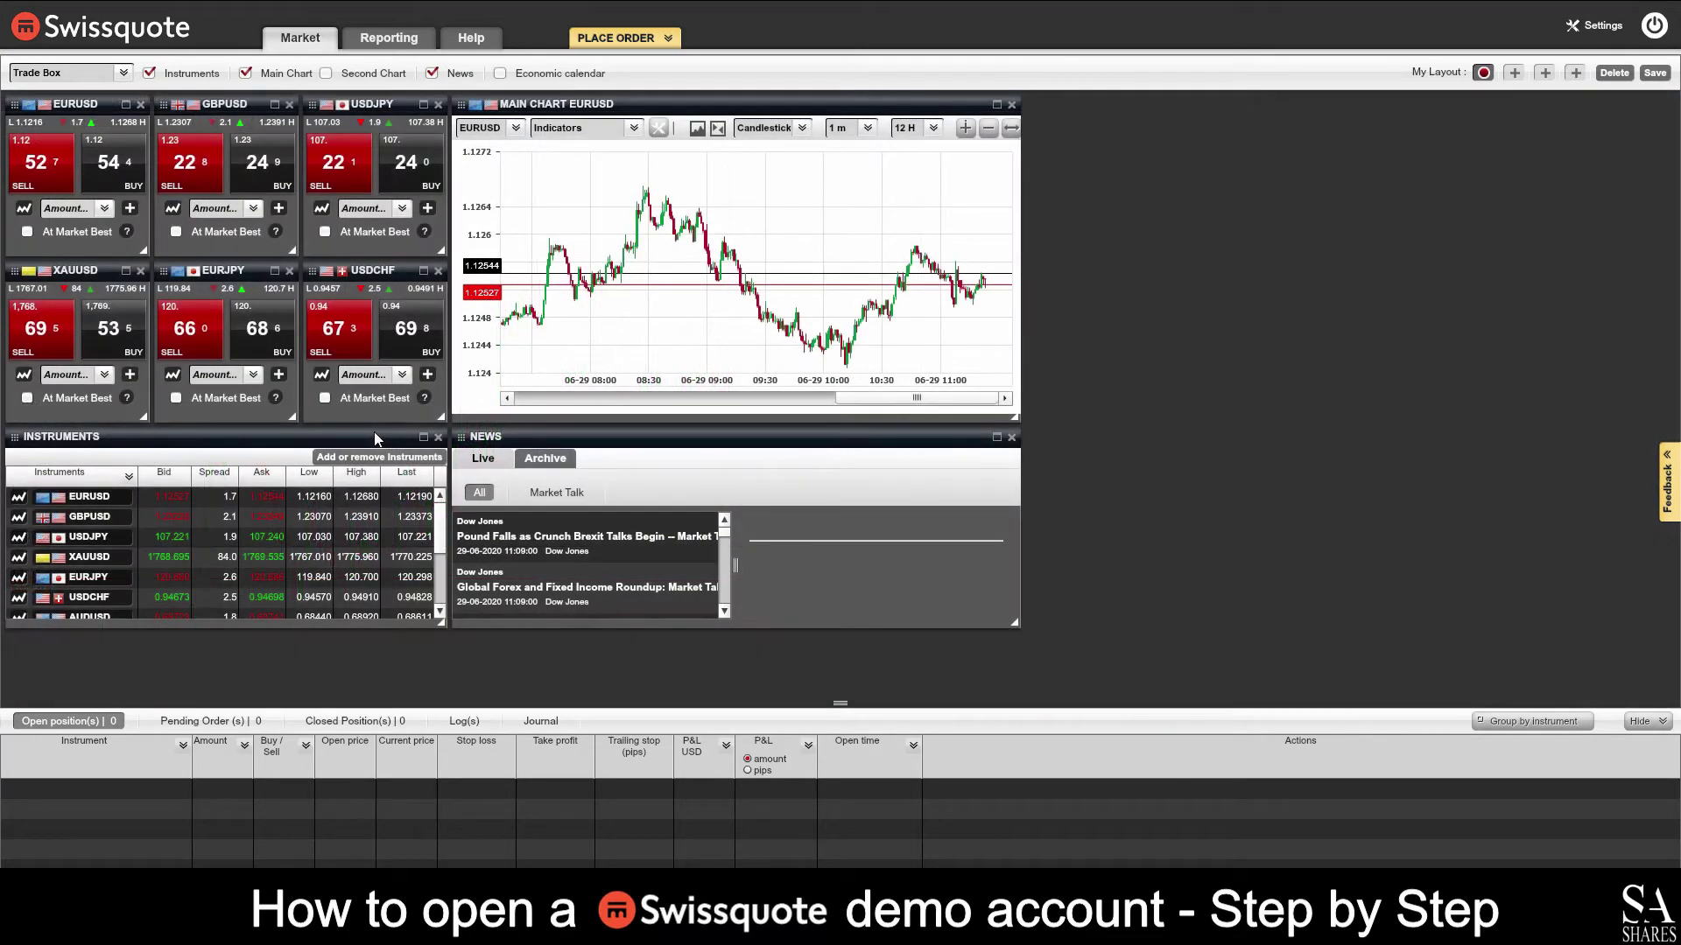
left_click(44, 159)
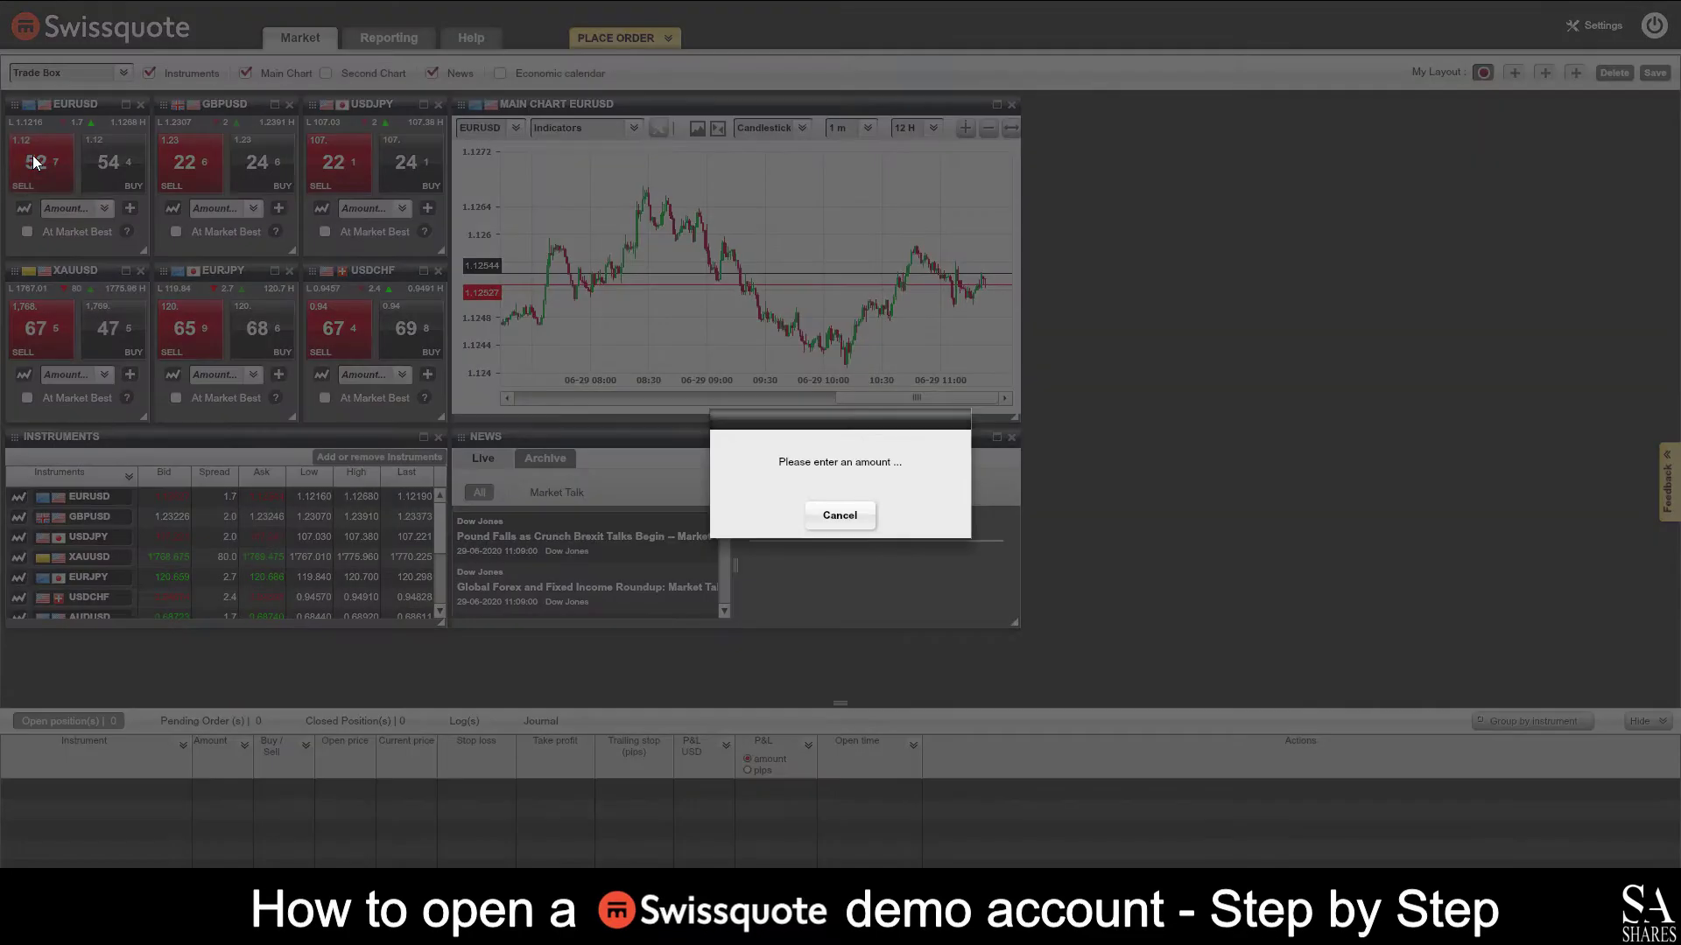
left_click(840, 516)
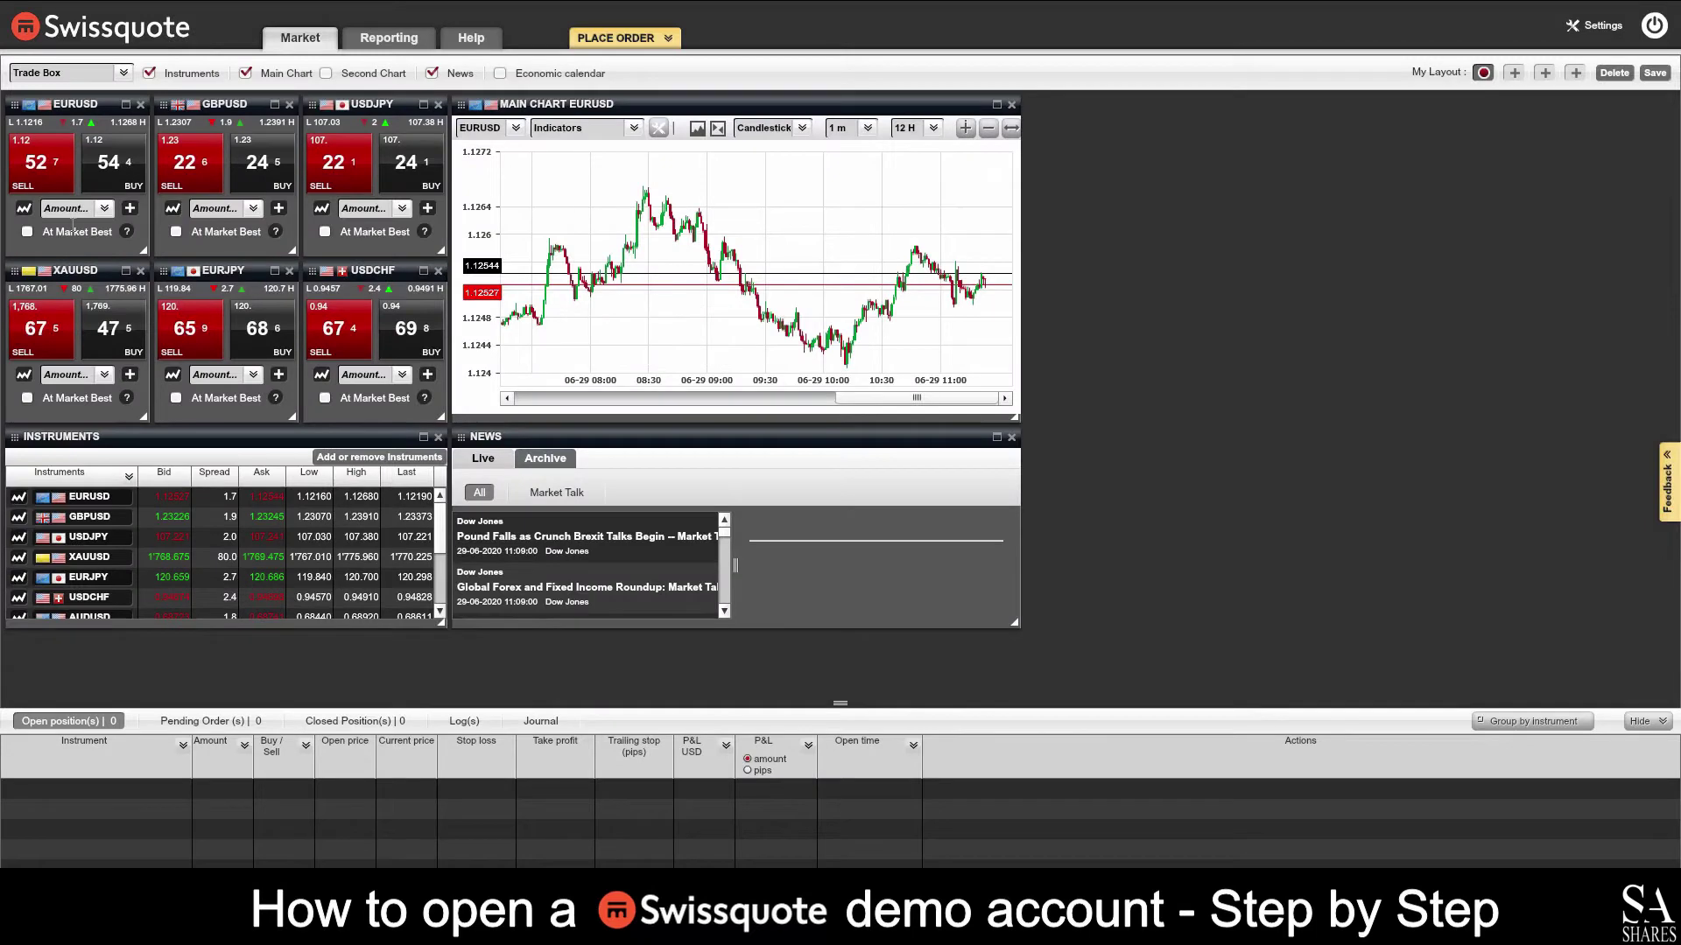
left_click(103, 209)
left_click(104, 211)
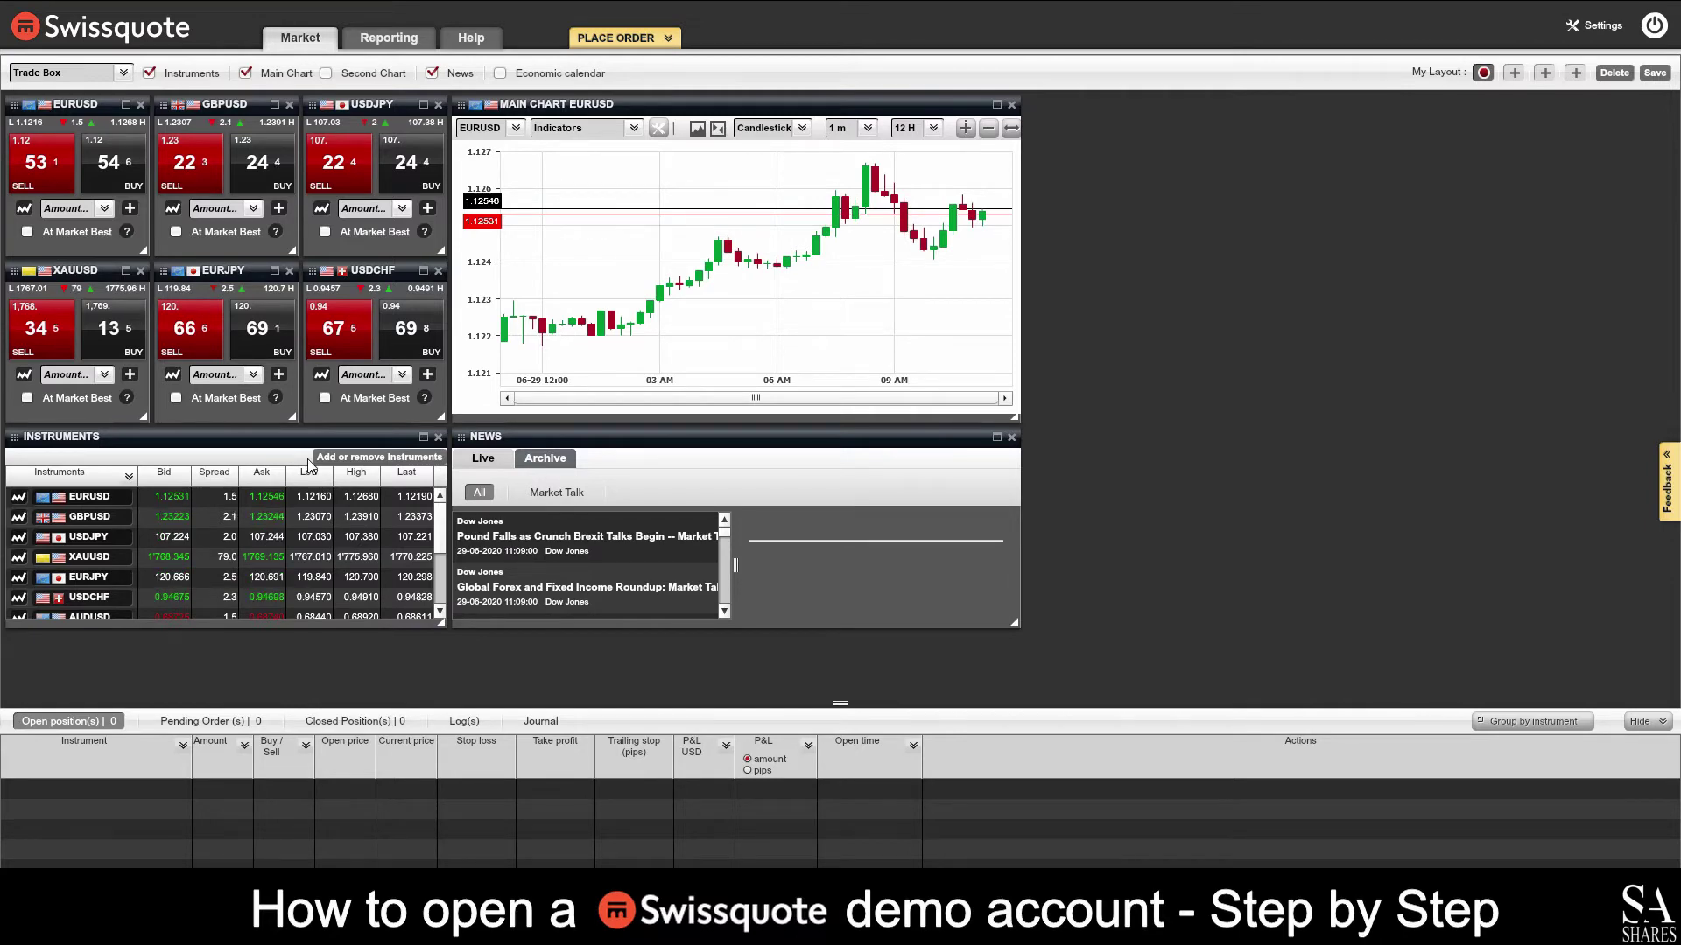
Open the Add or remove instruments settings and scroll through the available instruments.
left_click(357, 456)
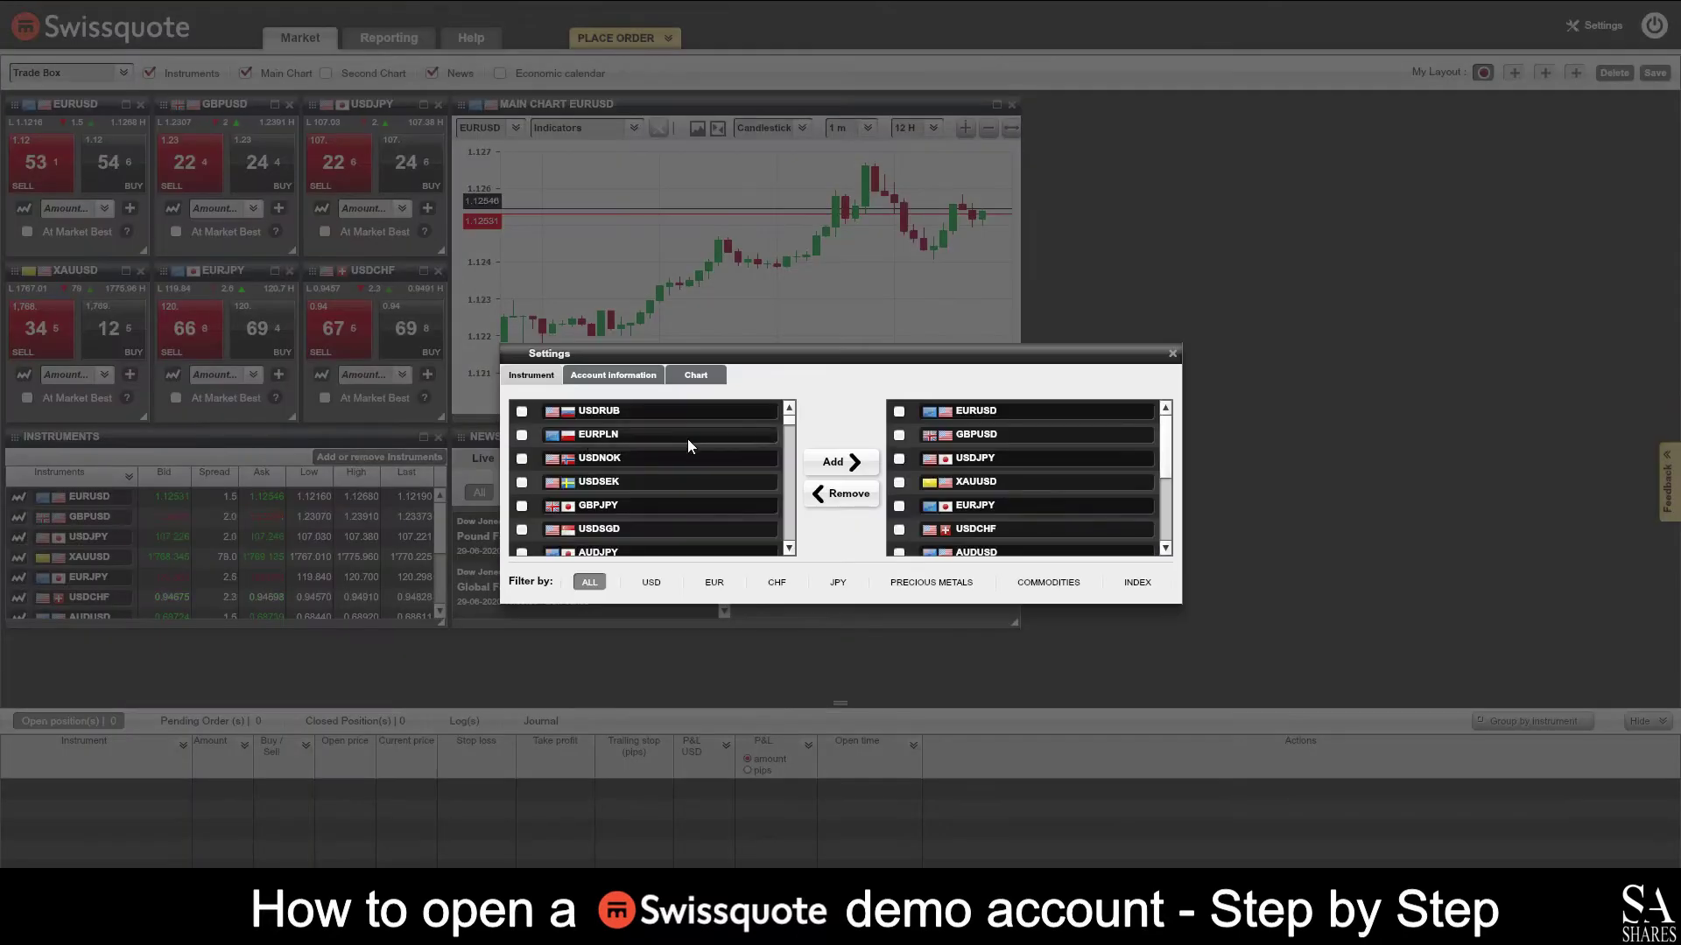
scroll(694, 429, "down", 5)
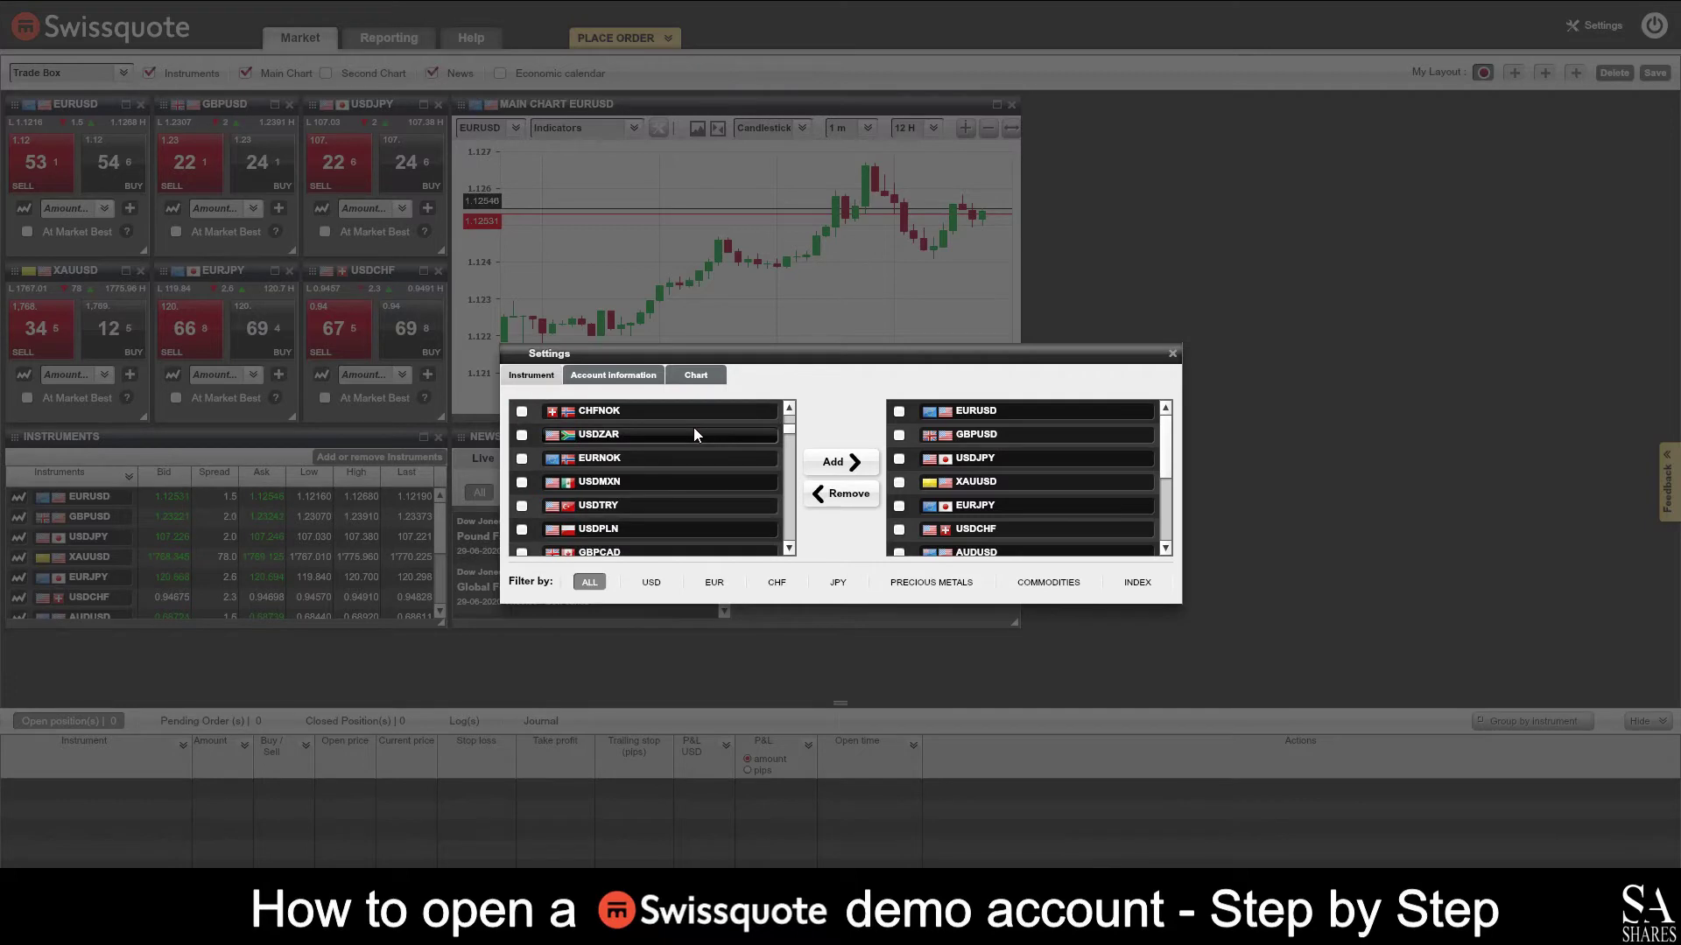
scroll(694, 434, "down", 2)
left_click_drag(790, 432, 789, 455)
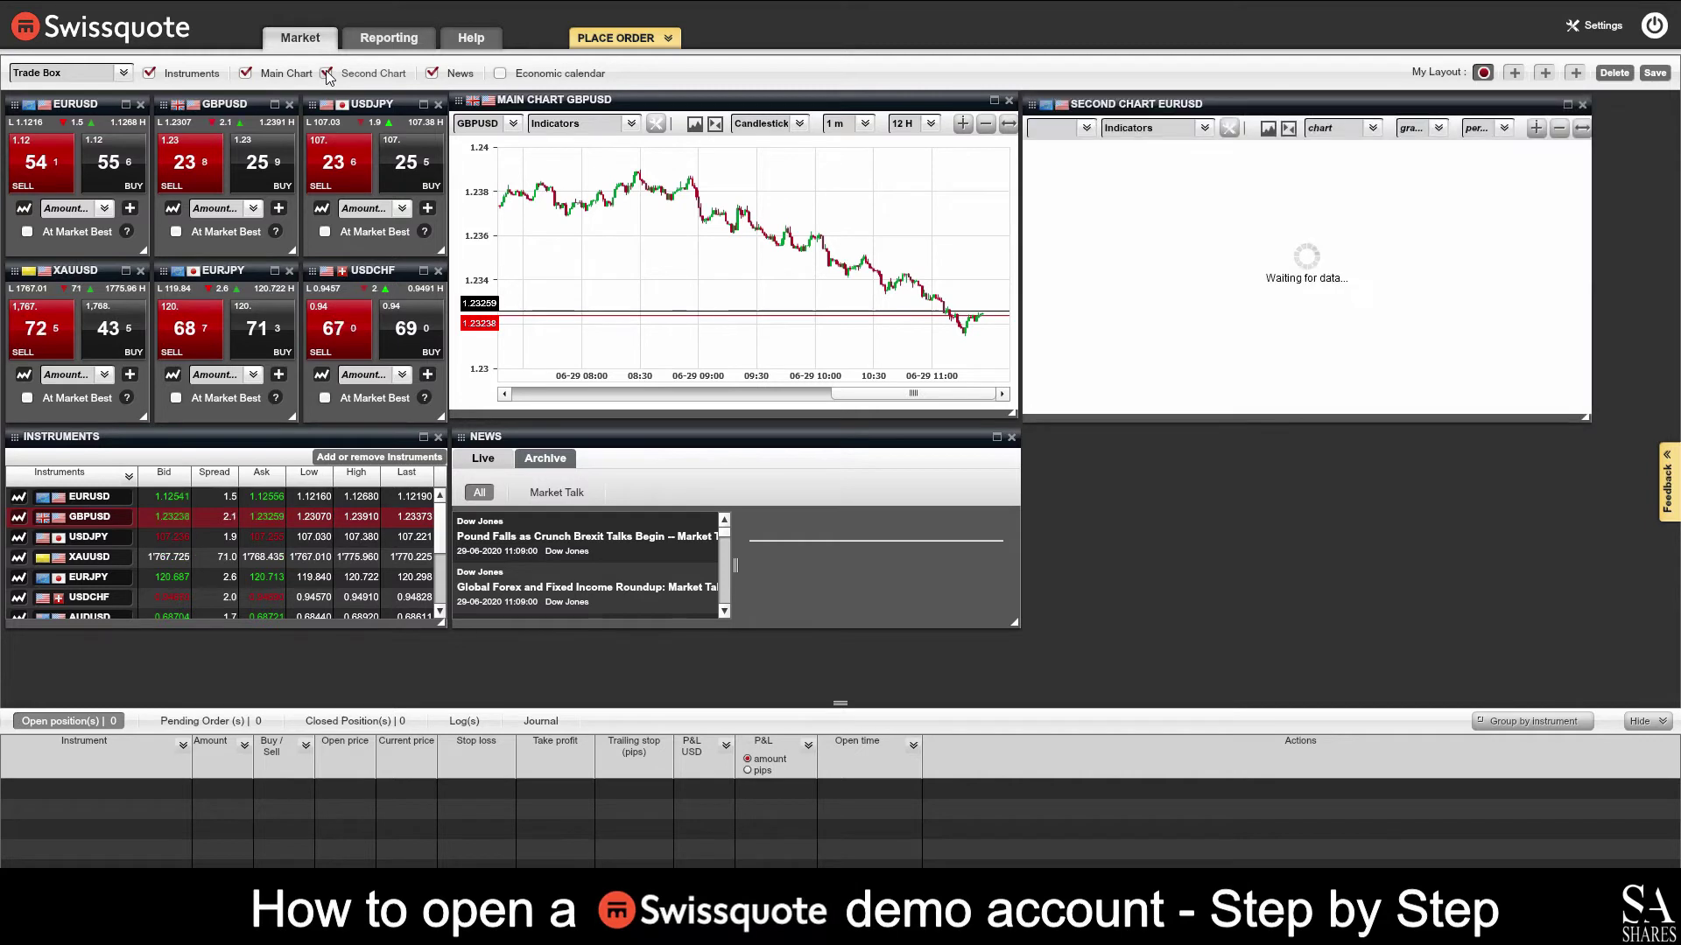
Set the second chart to GBPUSD, enlarge it, and move both chart panels into place.
left_click(1086, 129)
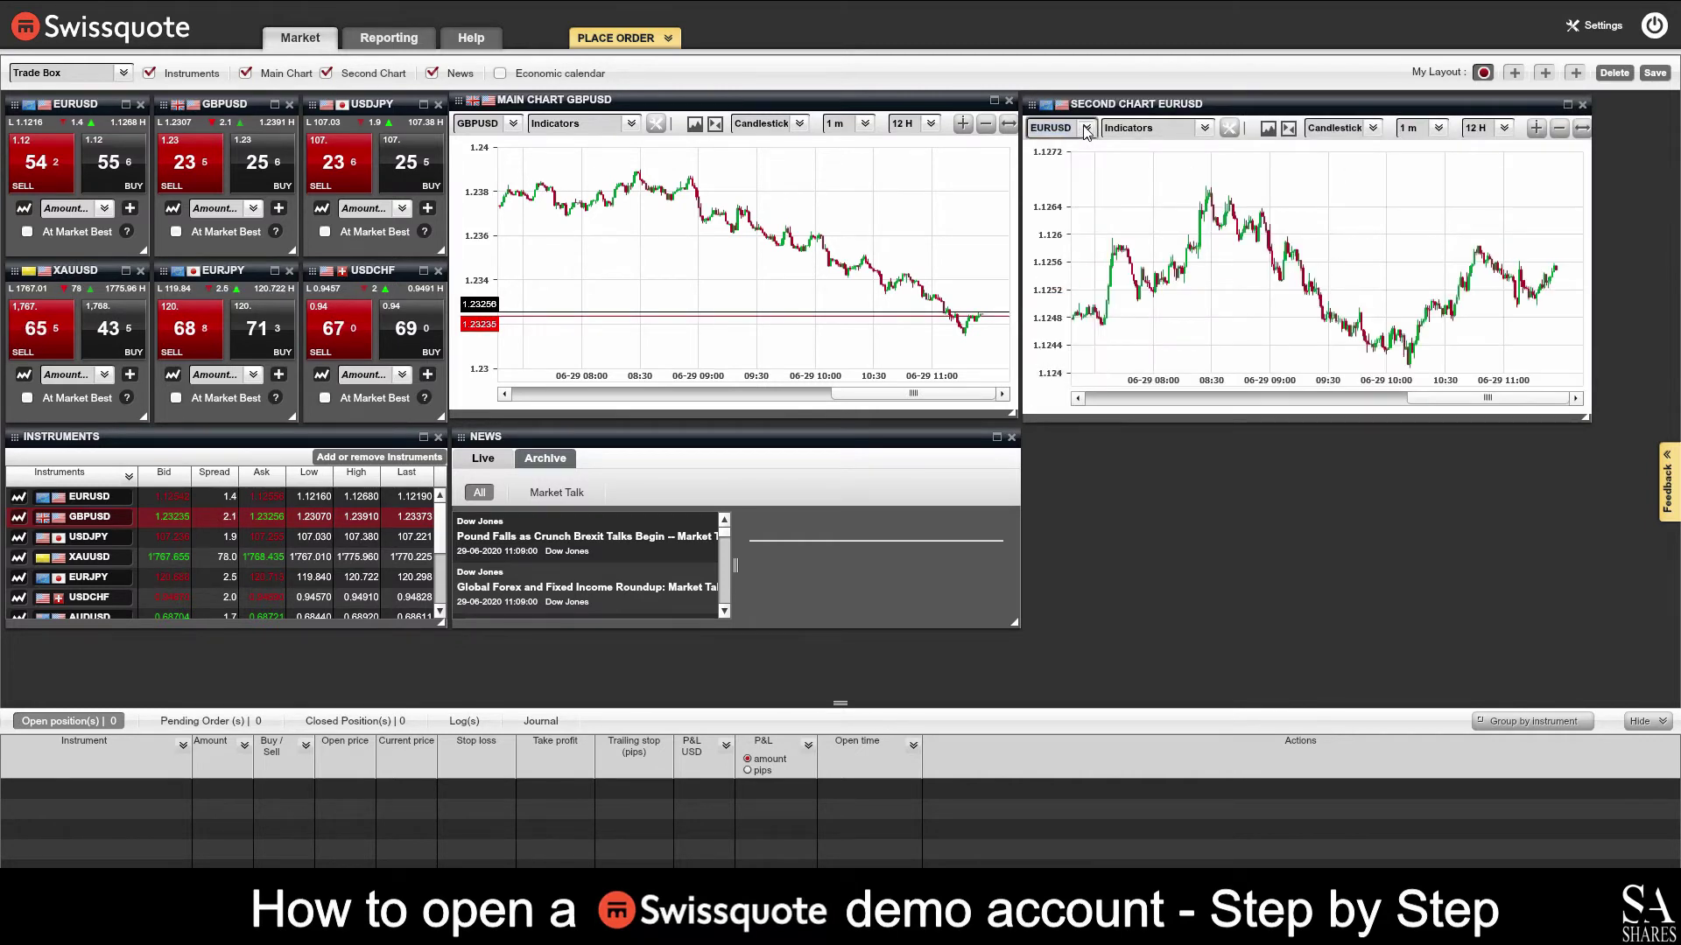
left_click(1054, 165)
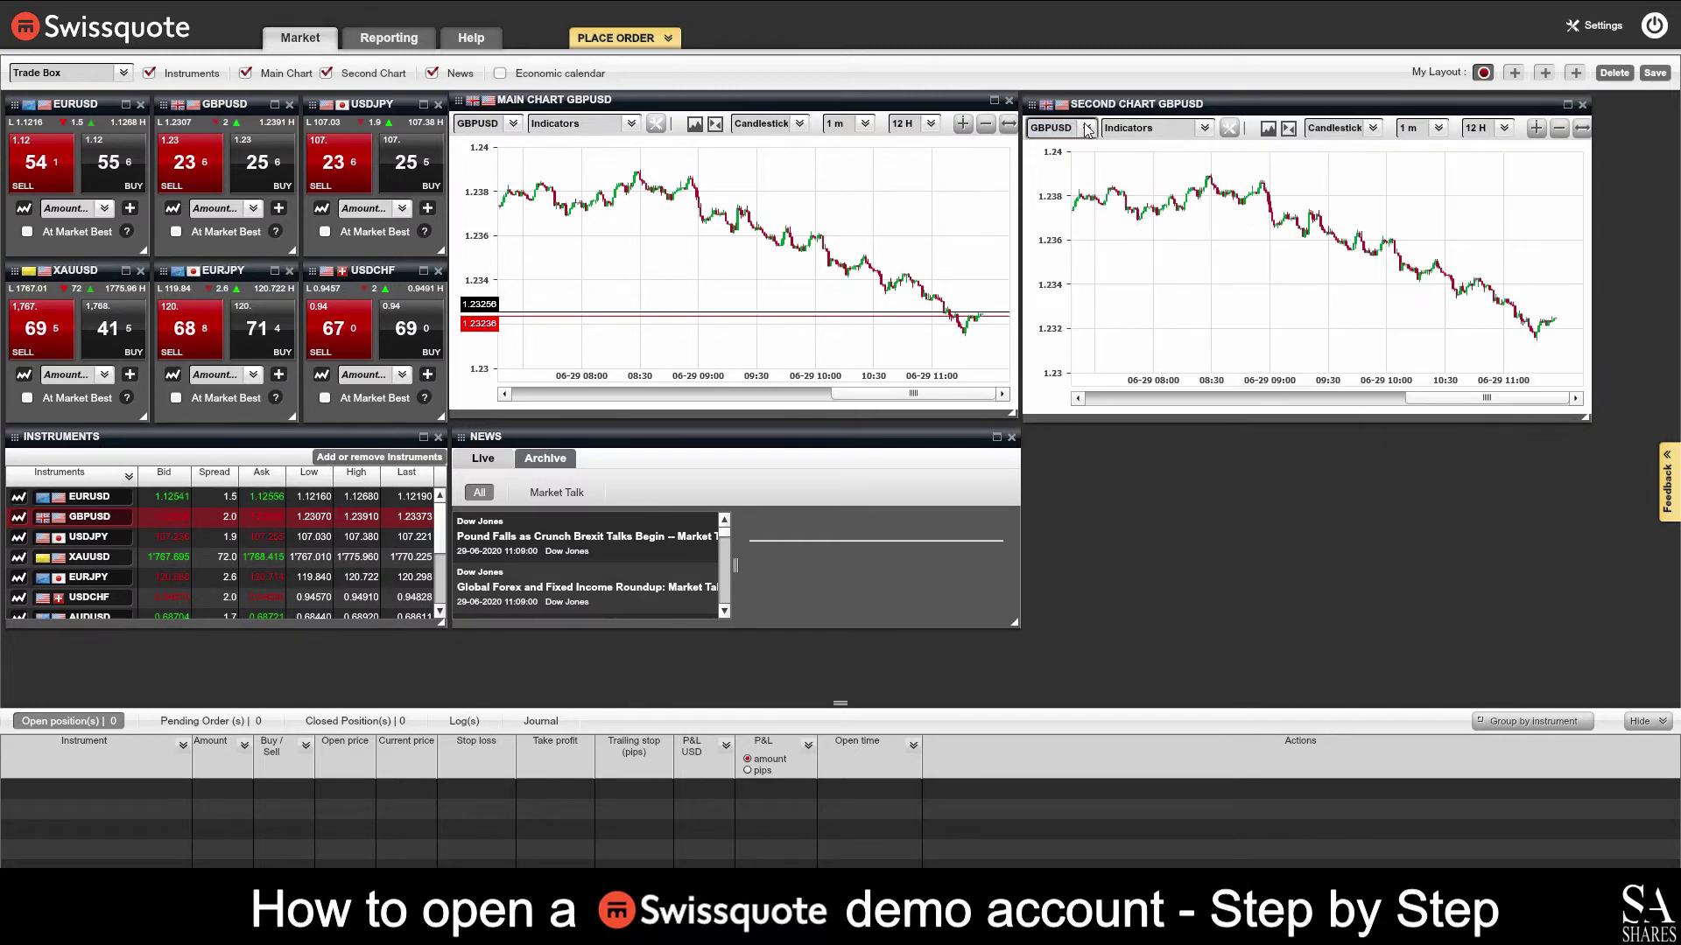
left_click_drag(1589, 420, 1668, 443)
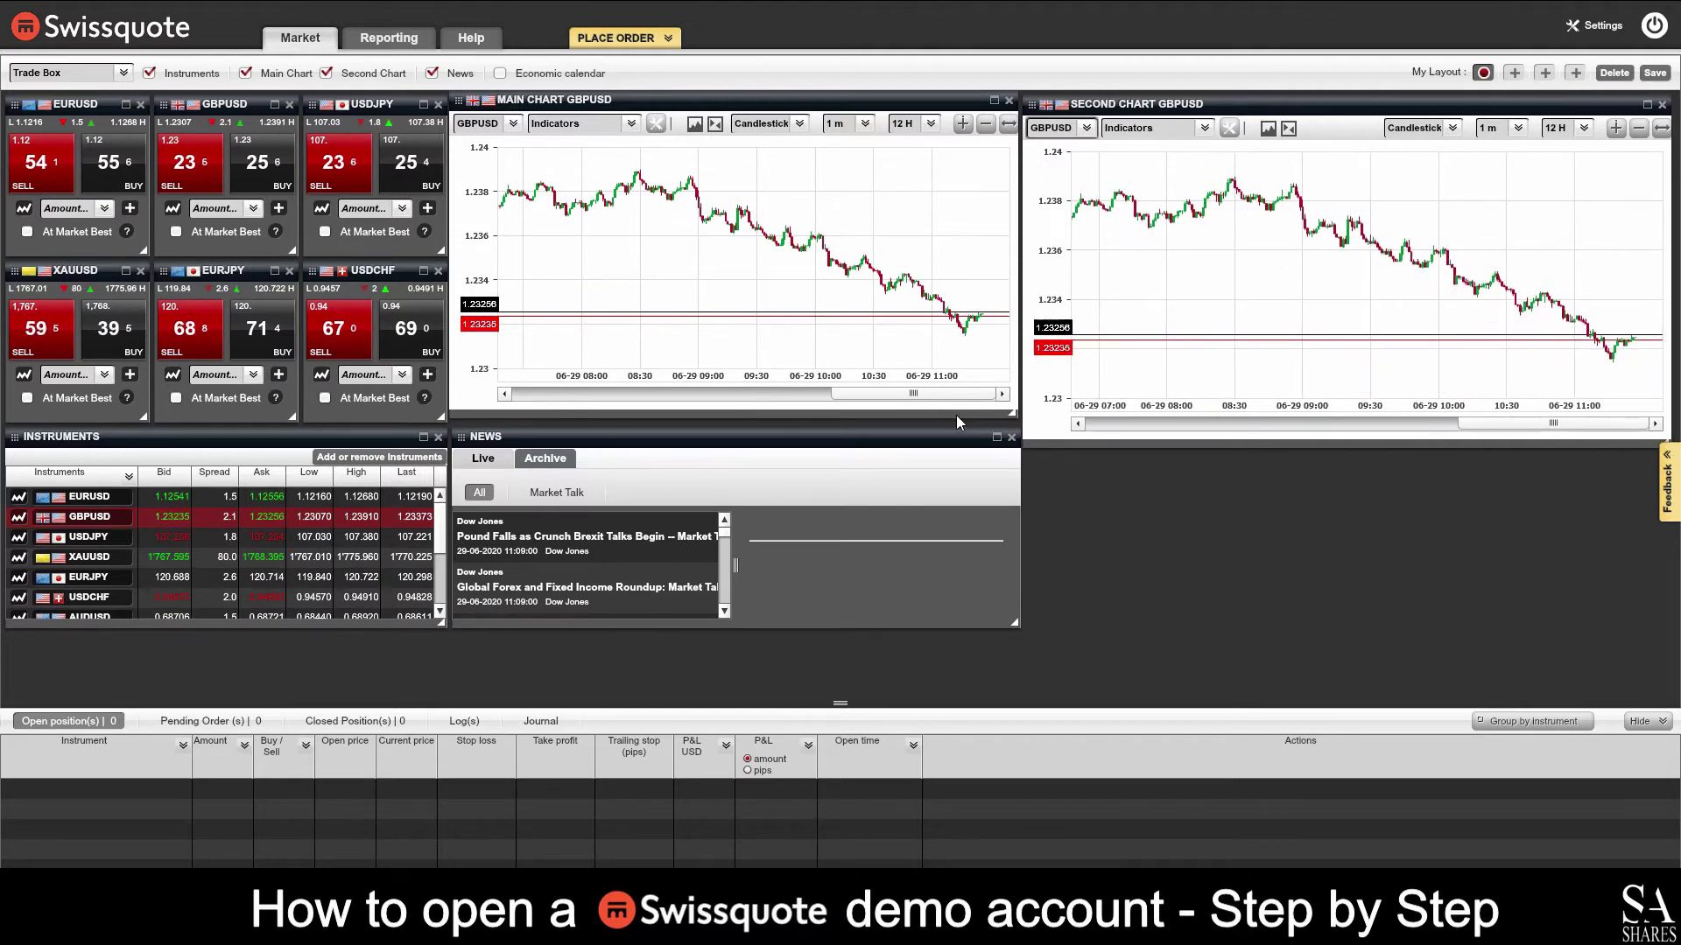
left_click_drag(842, 103, 1364, 413)
left_click_drag(1296, 103, 722, 99)
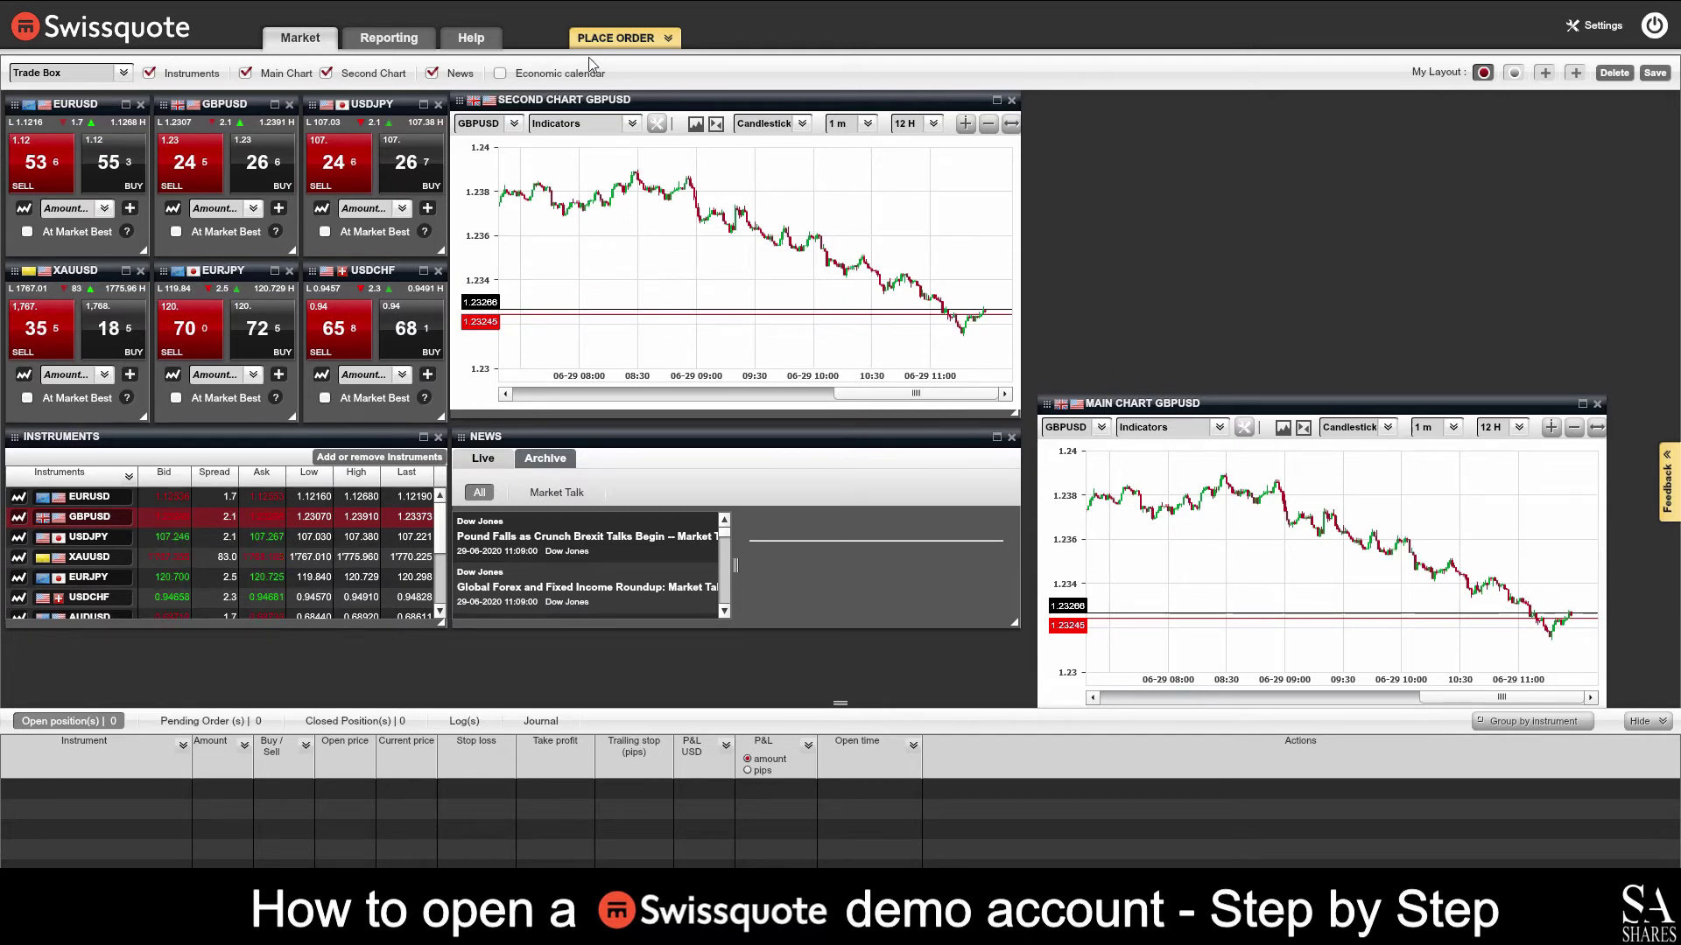
Add the economic calendar docked at the top right, then go to Help.
left_click(499, 73)
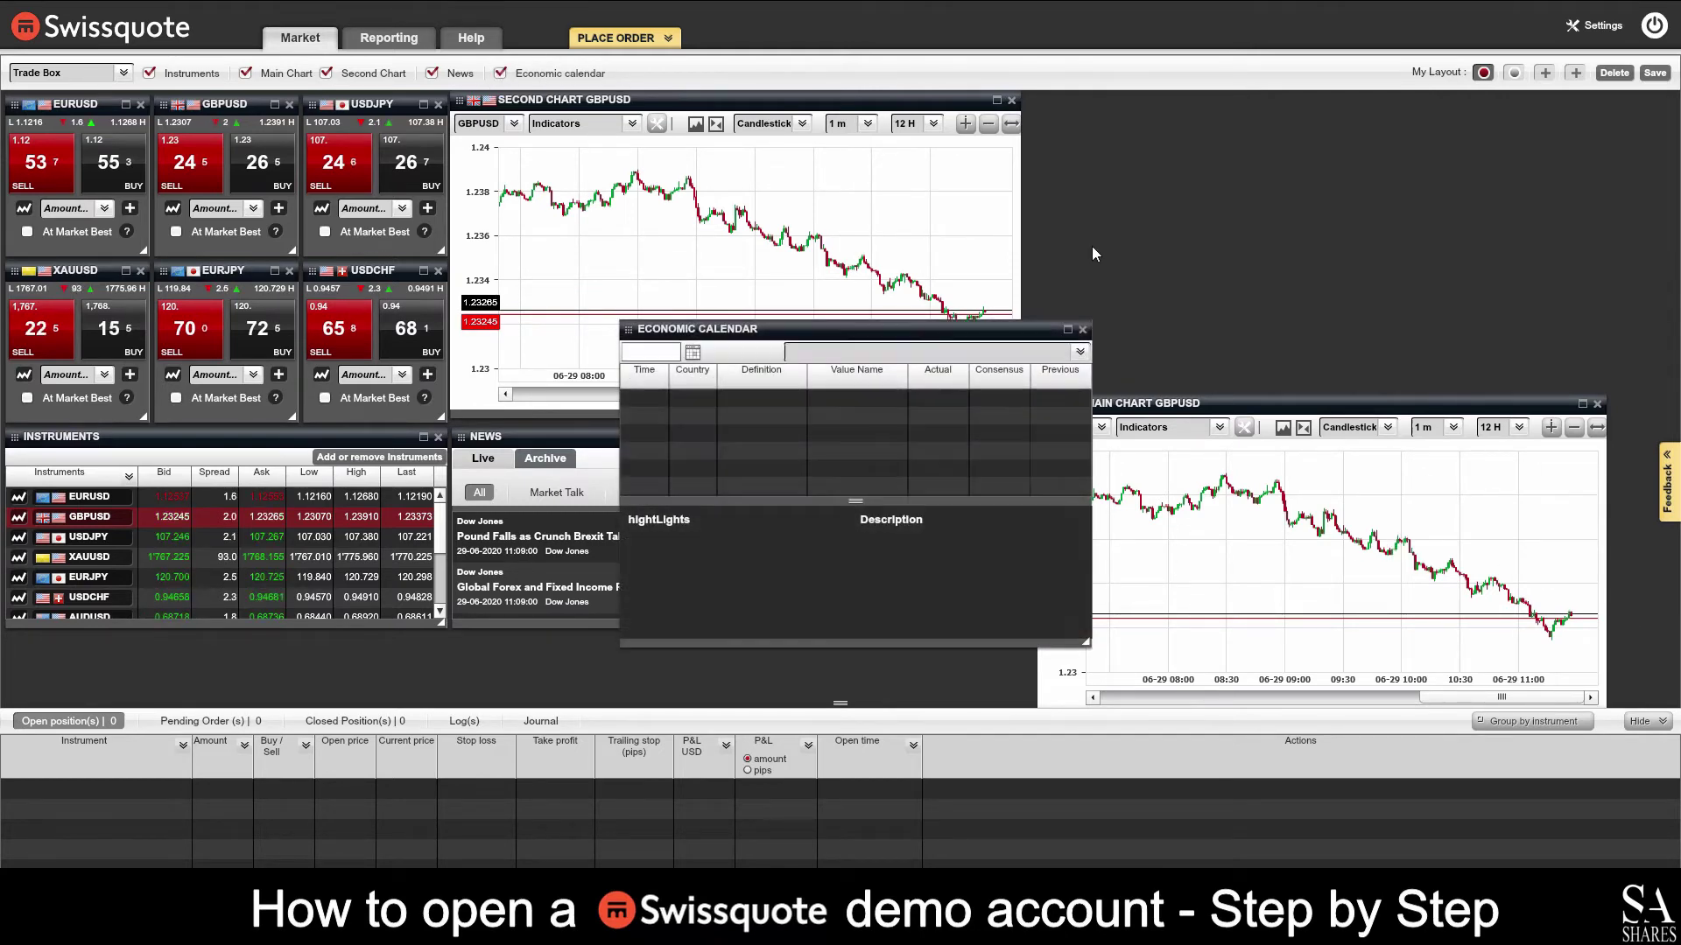
left_click_drag(697, 331, 1114, 103)
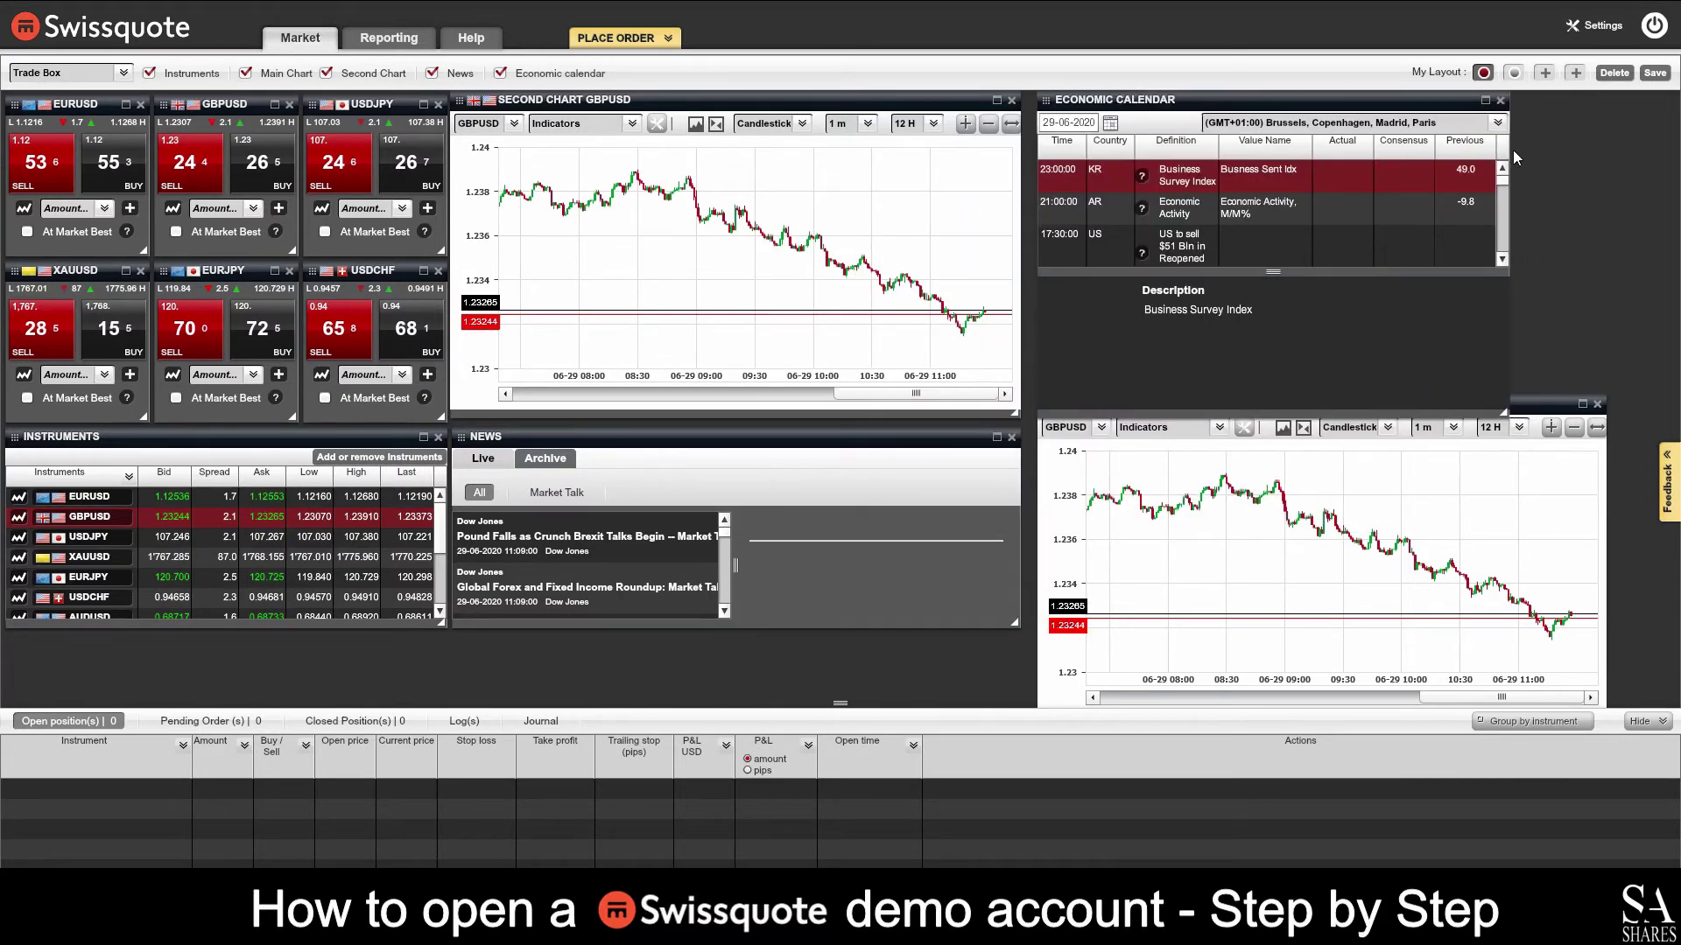
left_click(1502, 259)
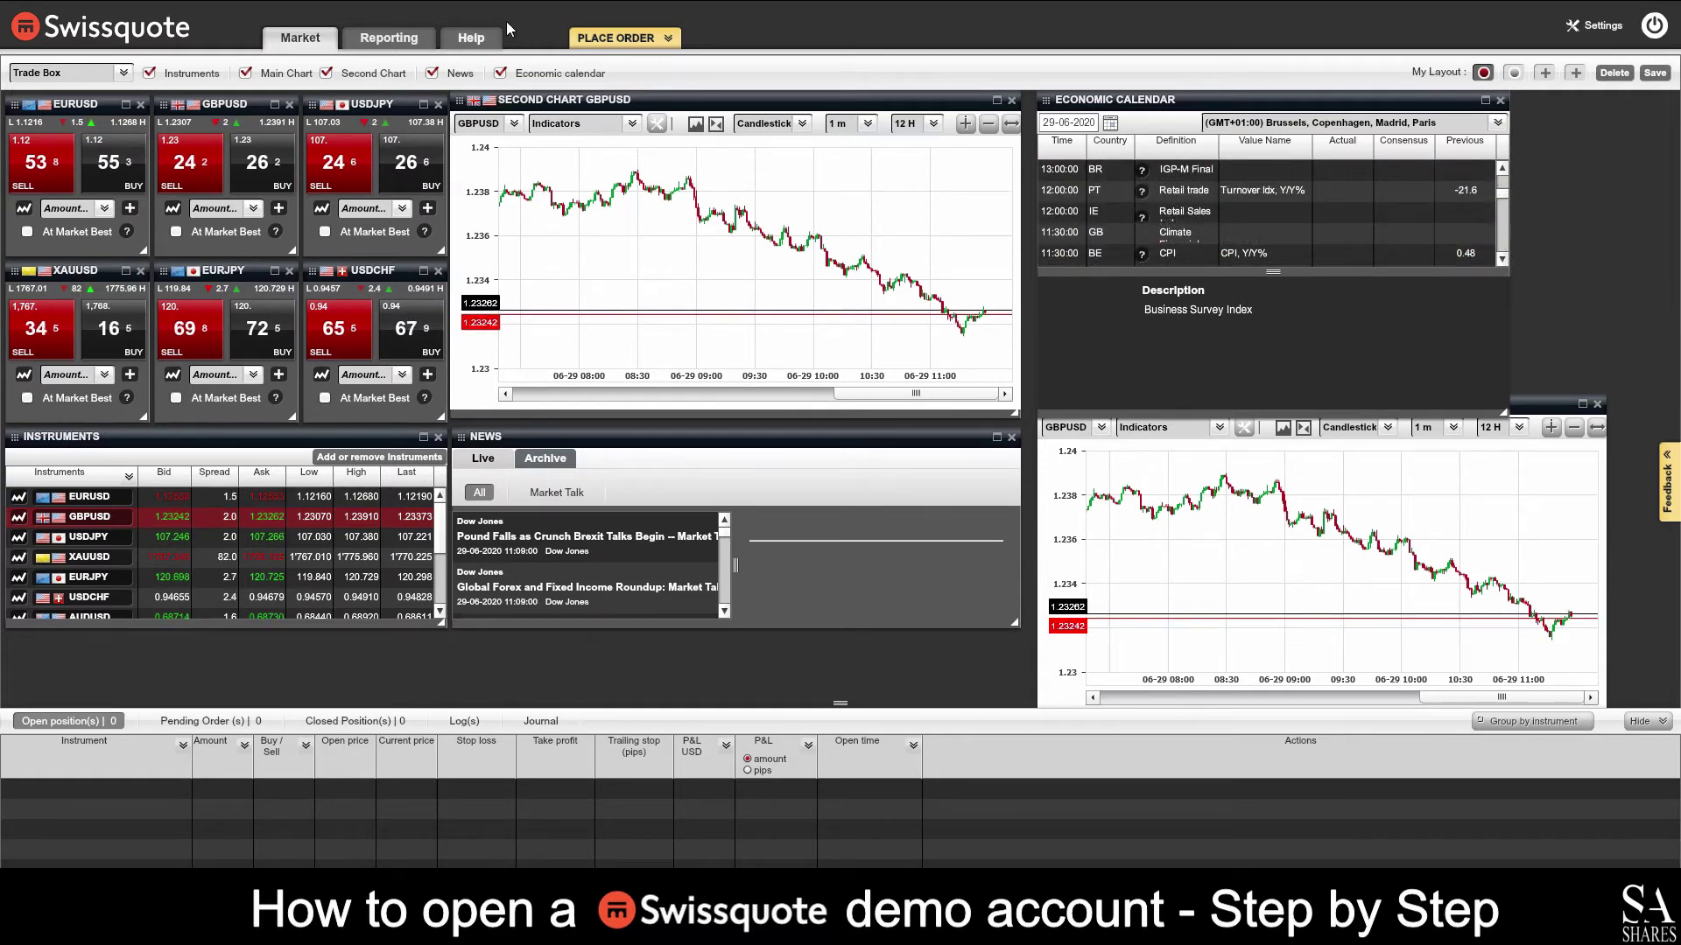
left_click(457, 40)
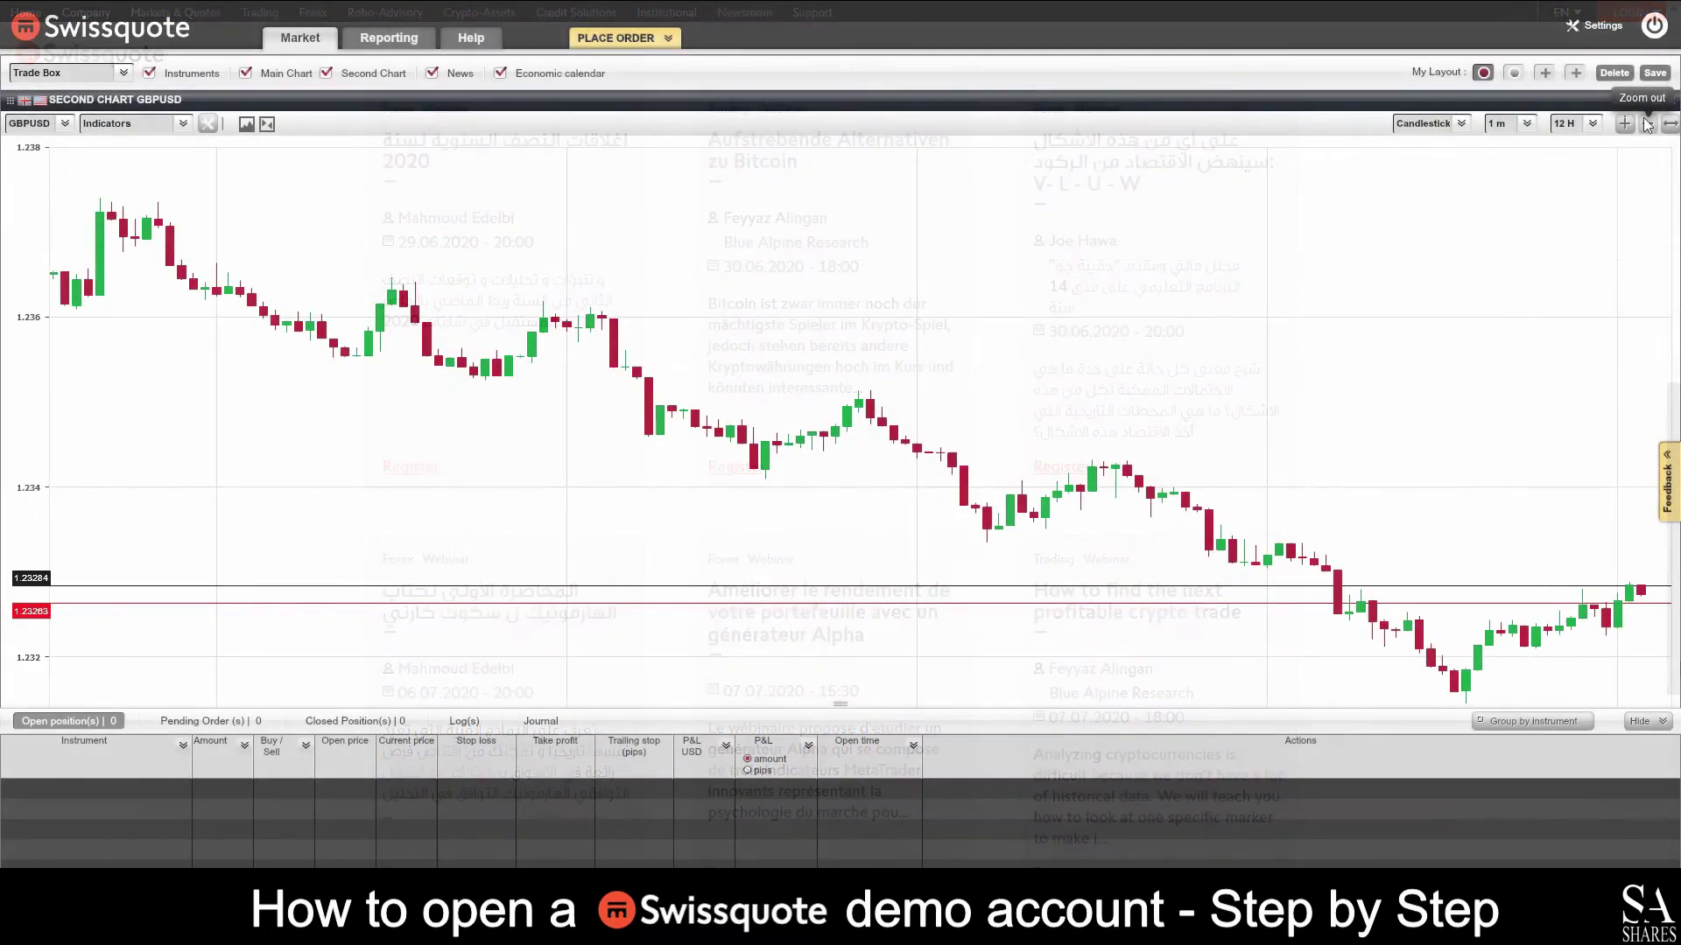
Zoom out the maximised GBPUSD second chart.
left_click(1647, 125)
Zoom the GBPUSD second chart out and in, restore it, and close the economic calendar.
left_click(1648, 125)
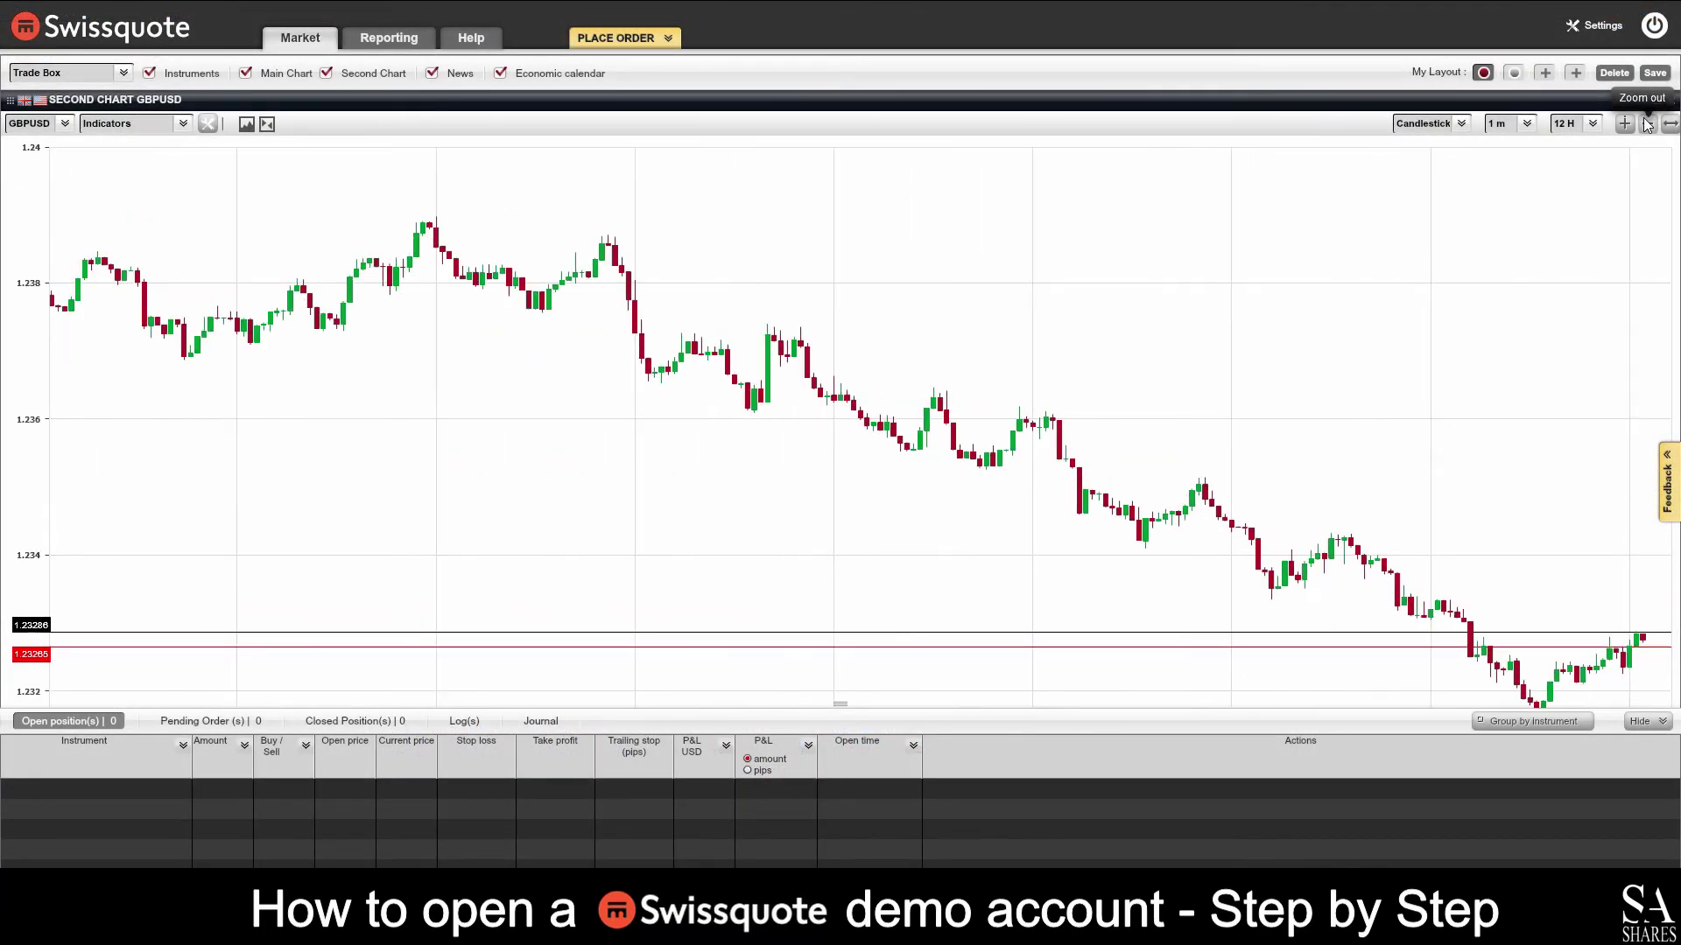
left_click(1647, 126)
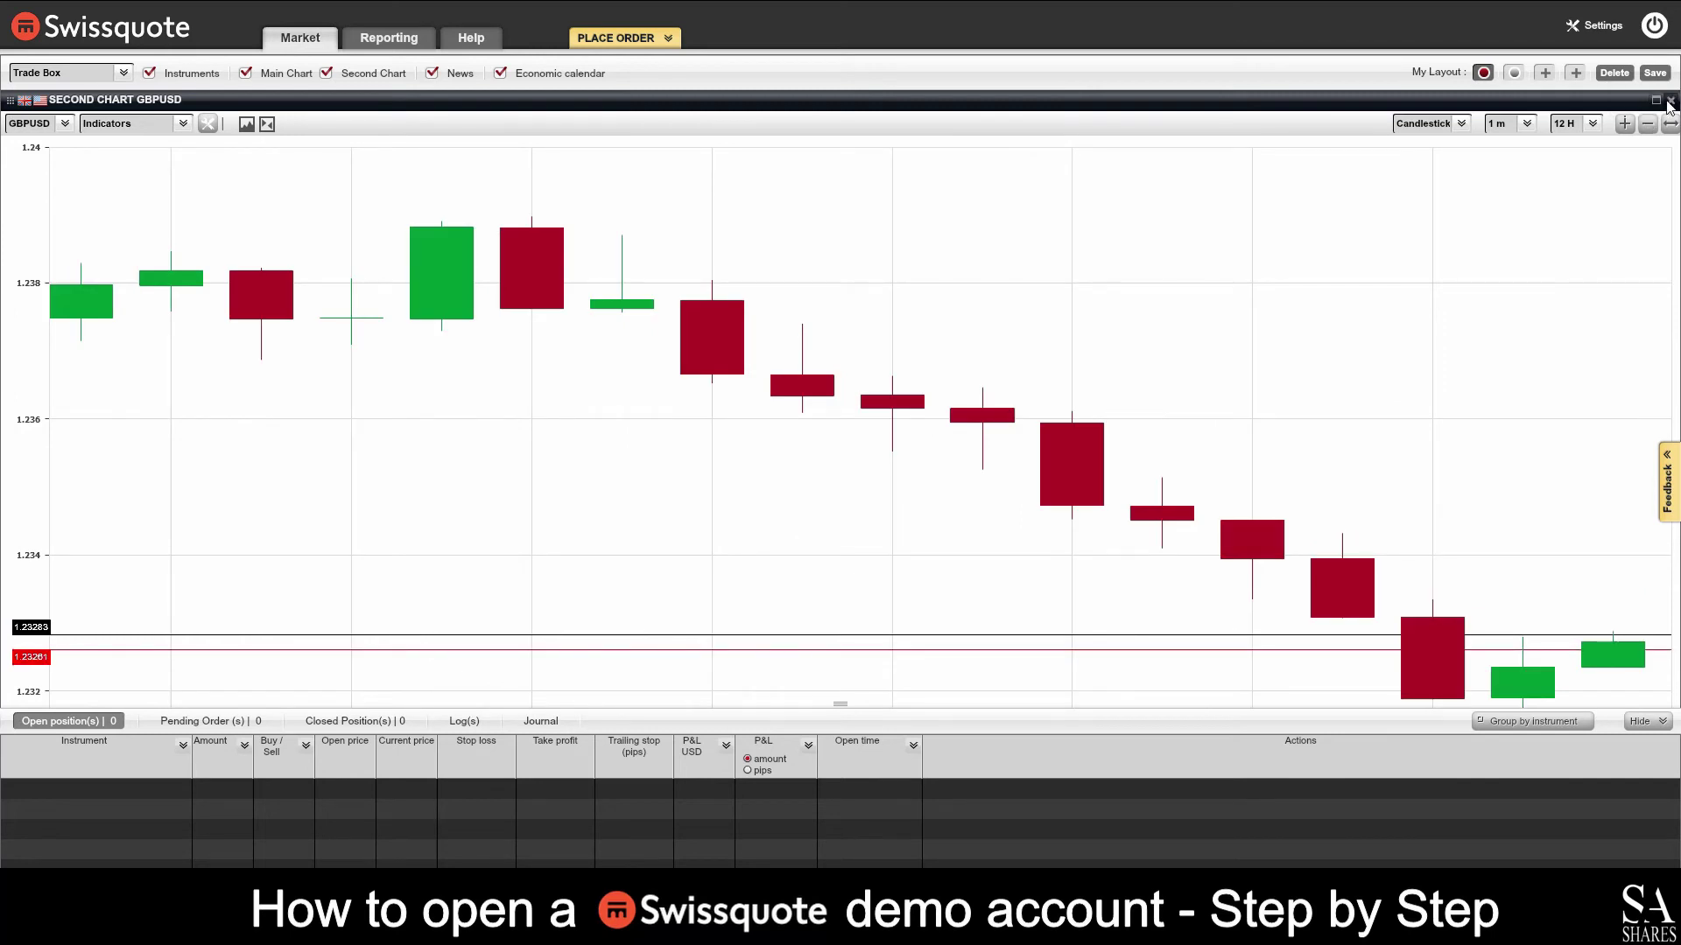
left_click(1655, 101)
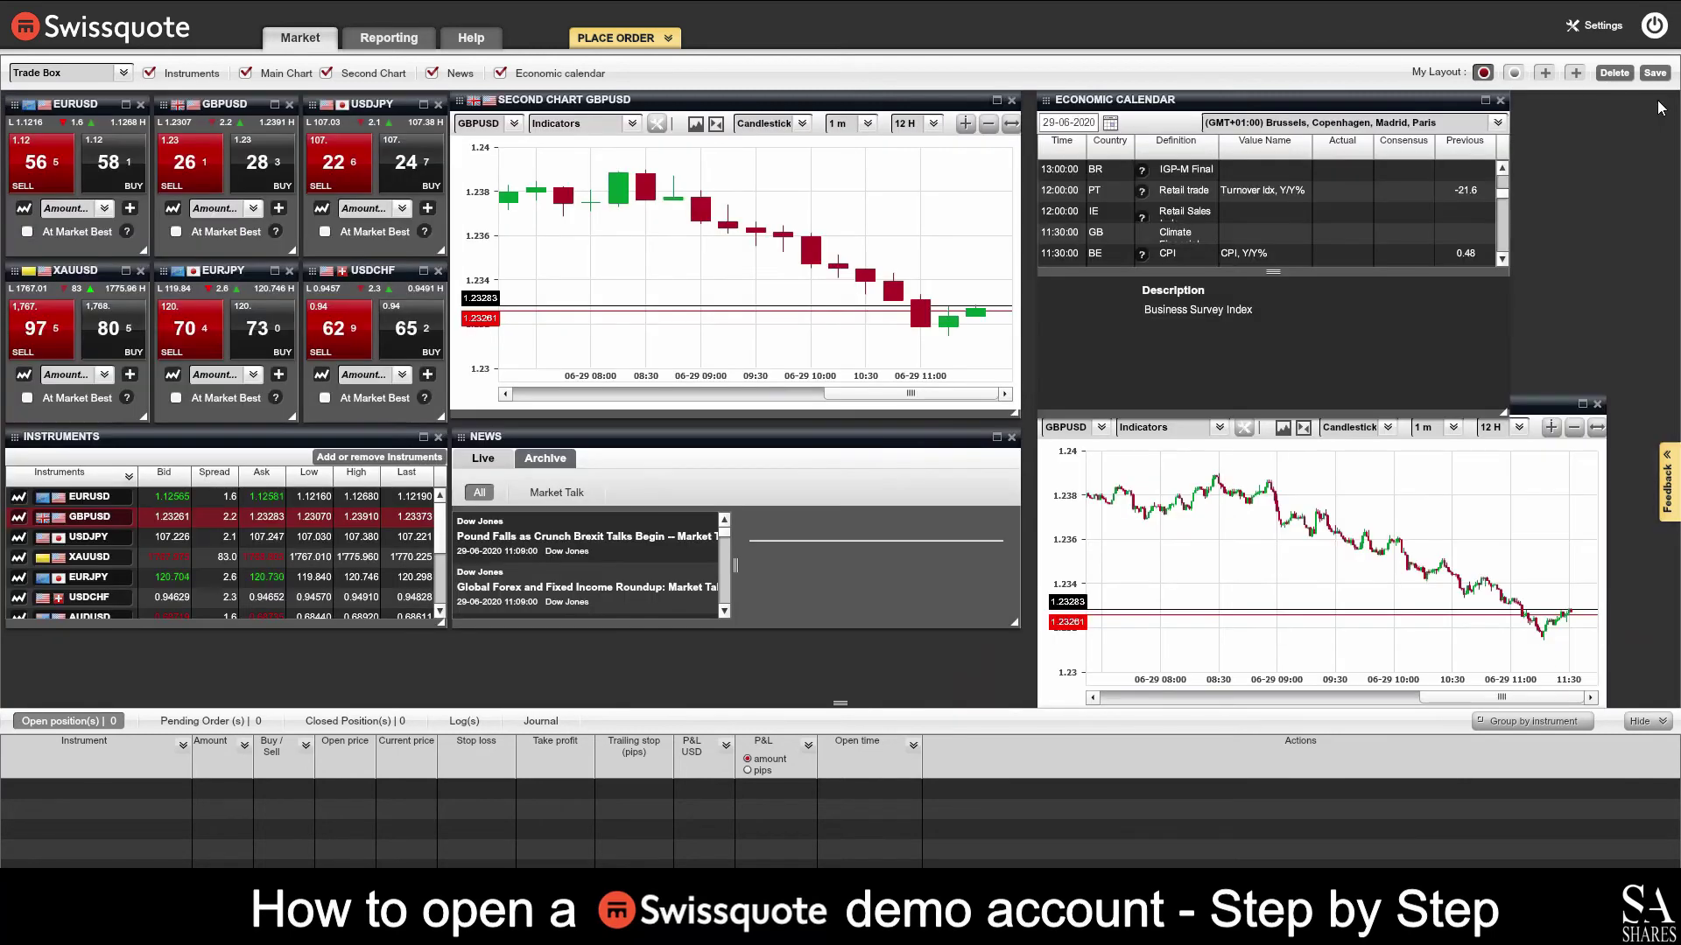
left_click(1500, 101)
Maximise the main GBPUSD chart, zoom in four steps and out two, then close it.
left_click(1582, 404)
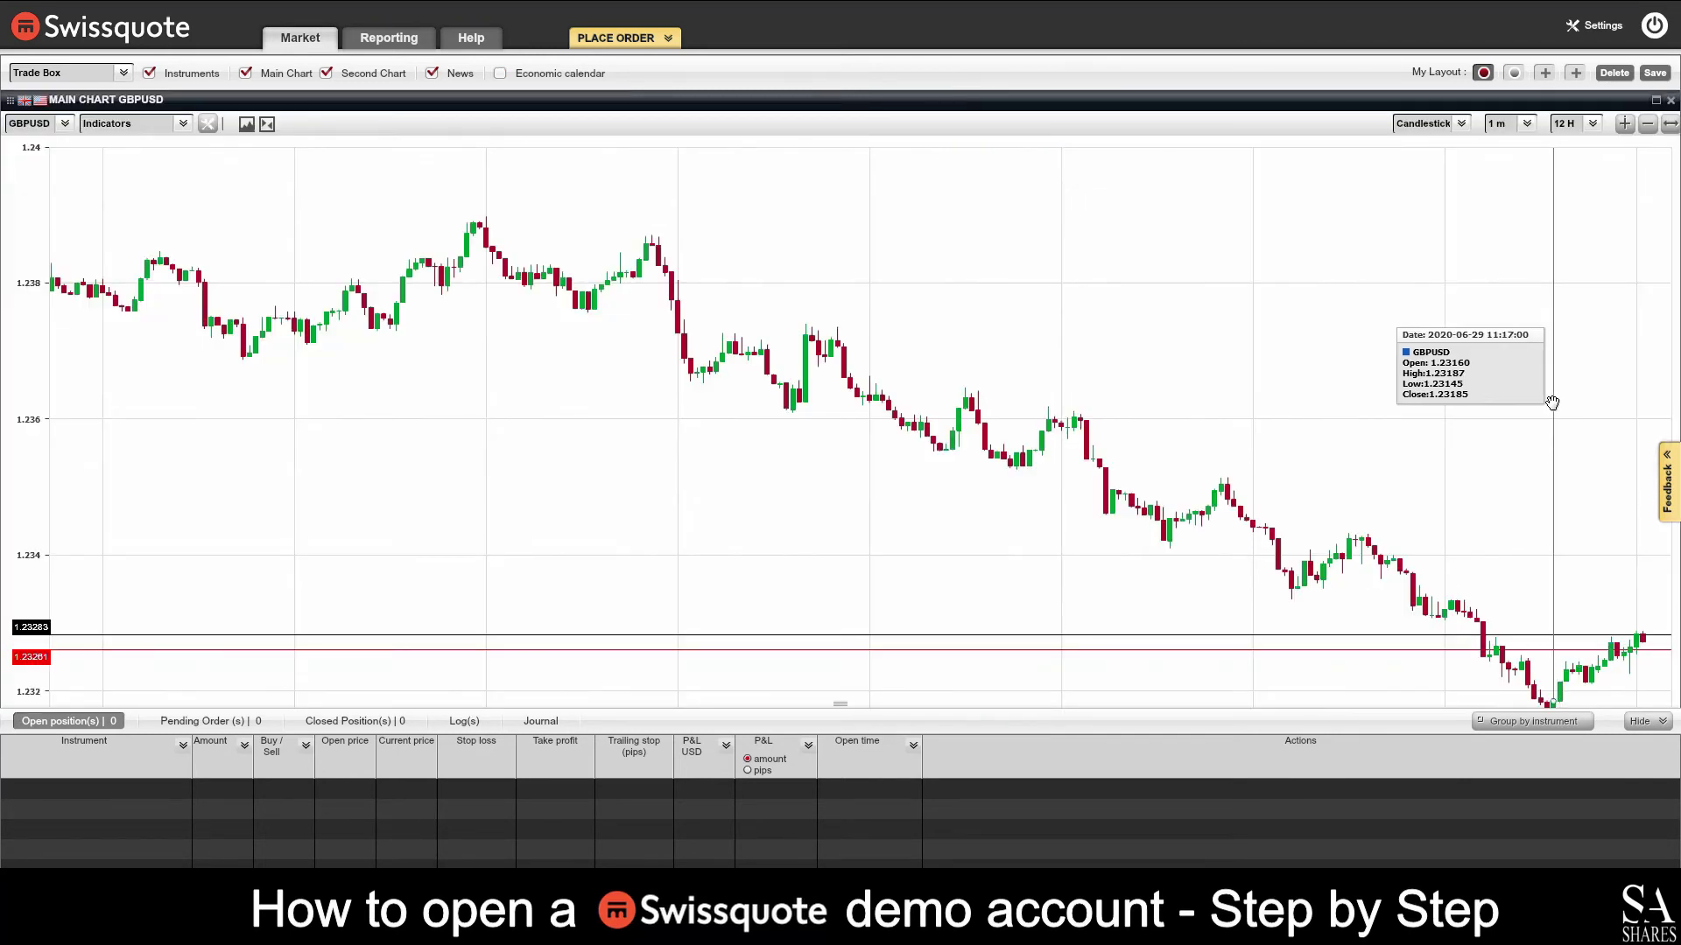
left_click(1625, 123)
left_click(1624, 124)
left_click(1625, 124)
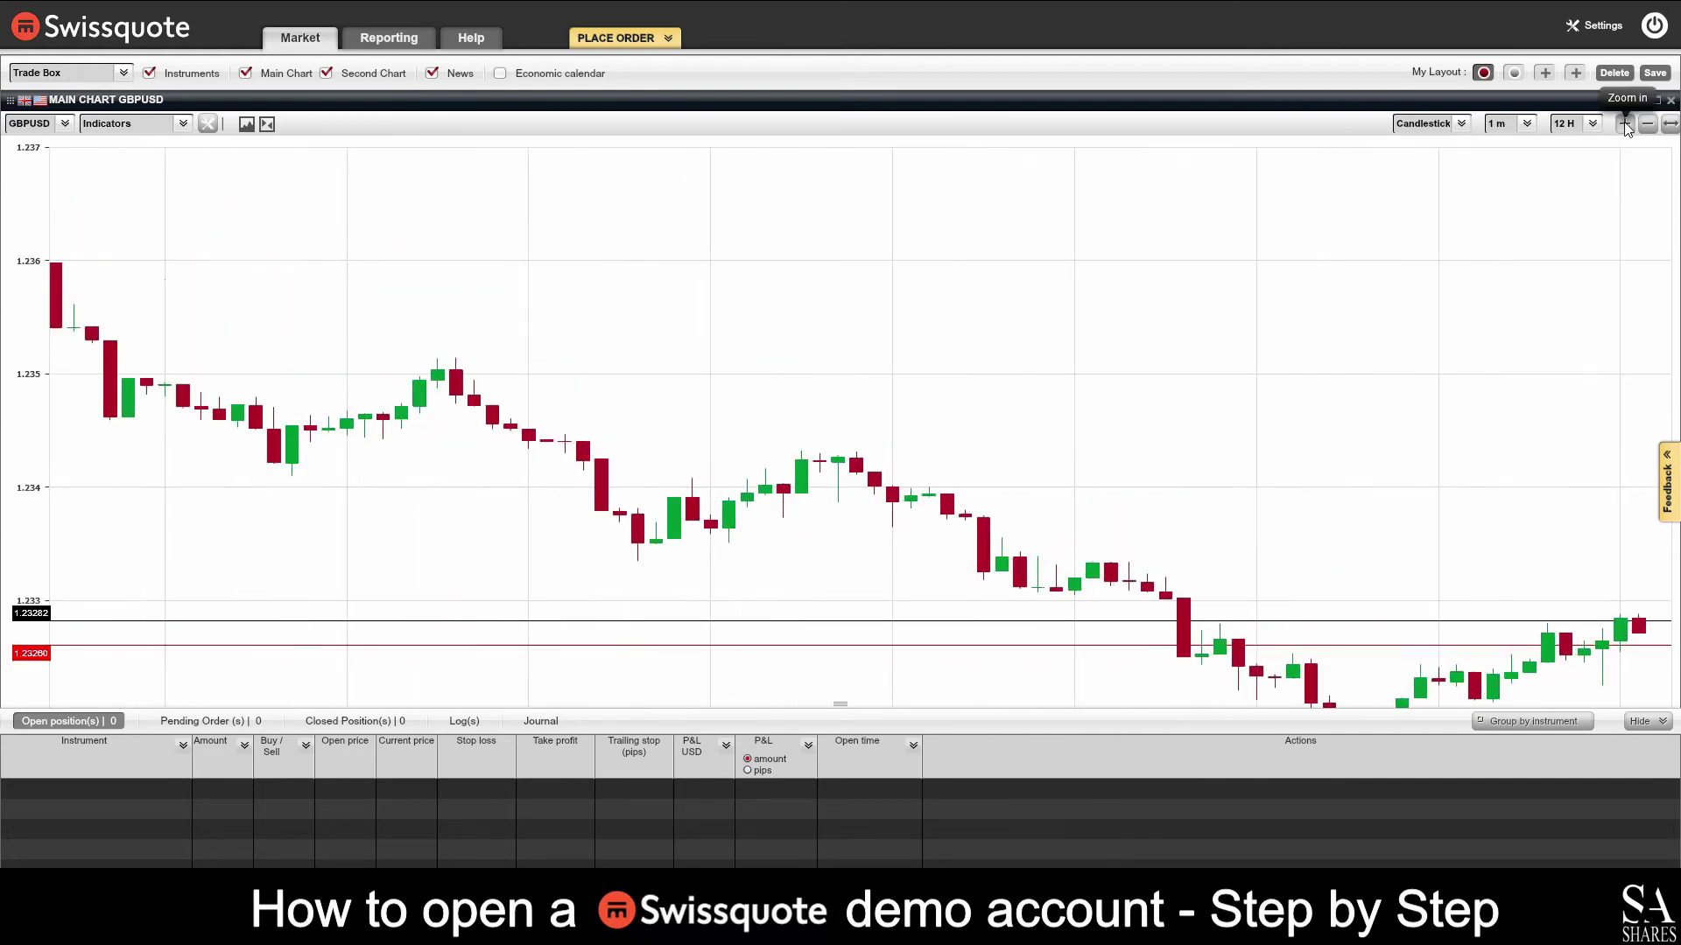
left_click(1624, 123)
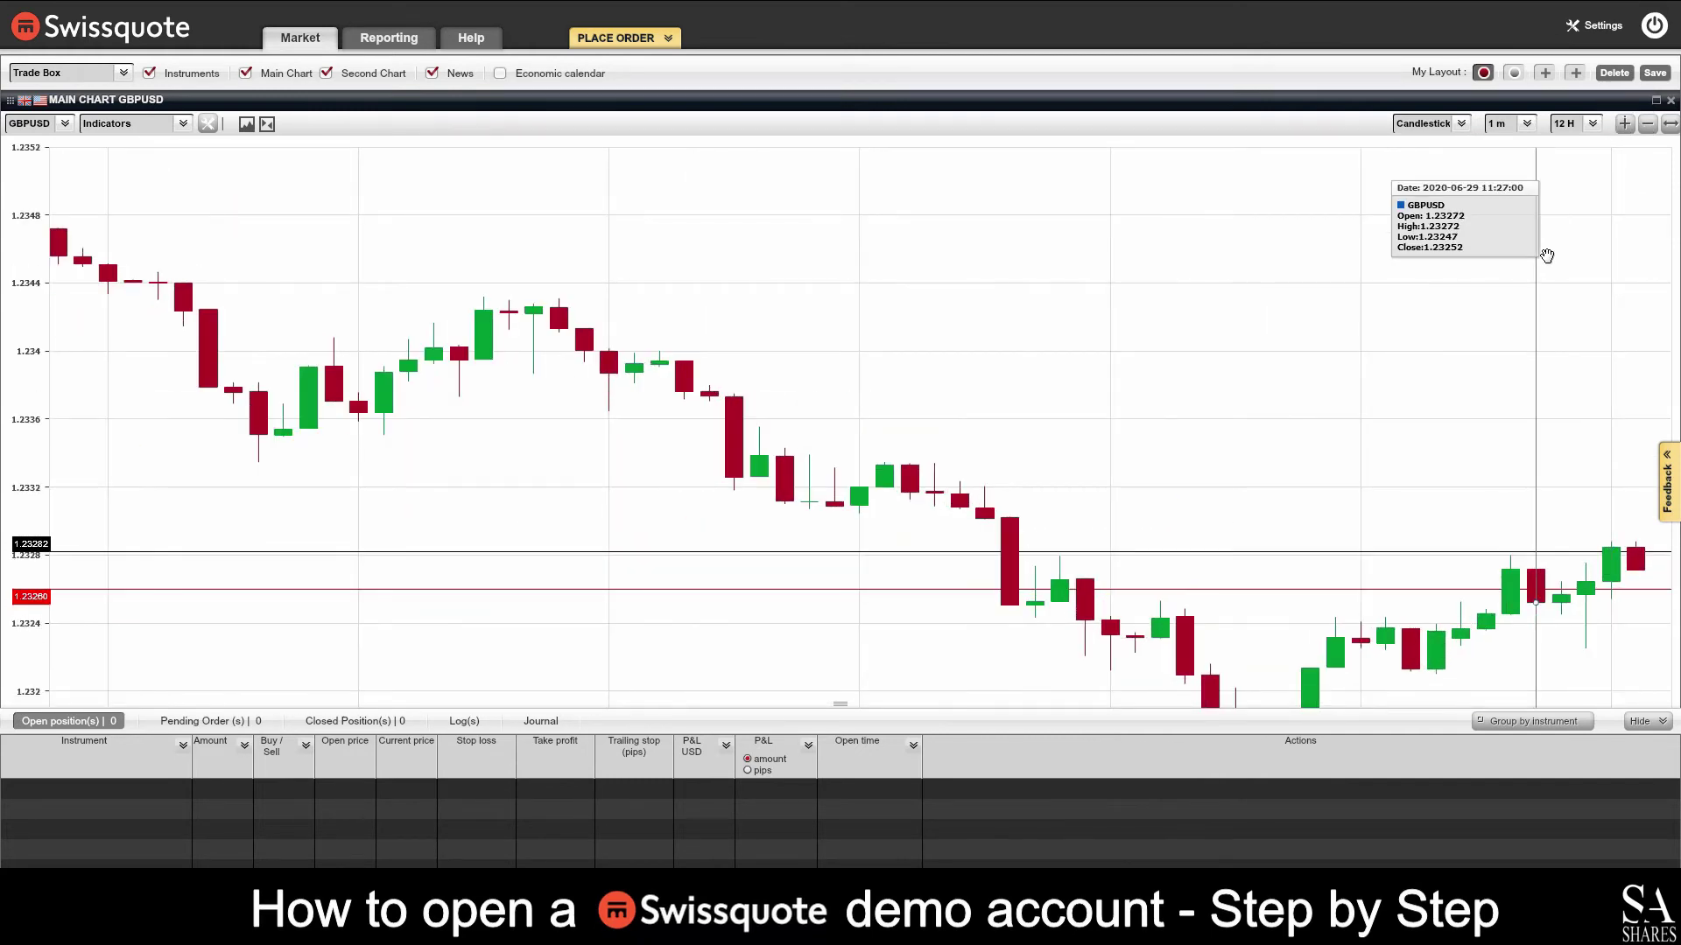
left_click(1647, 123)
left_click(1648, 123)
left_click(1647, 123)
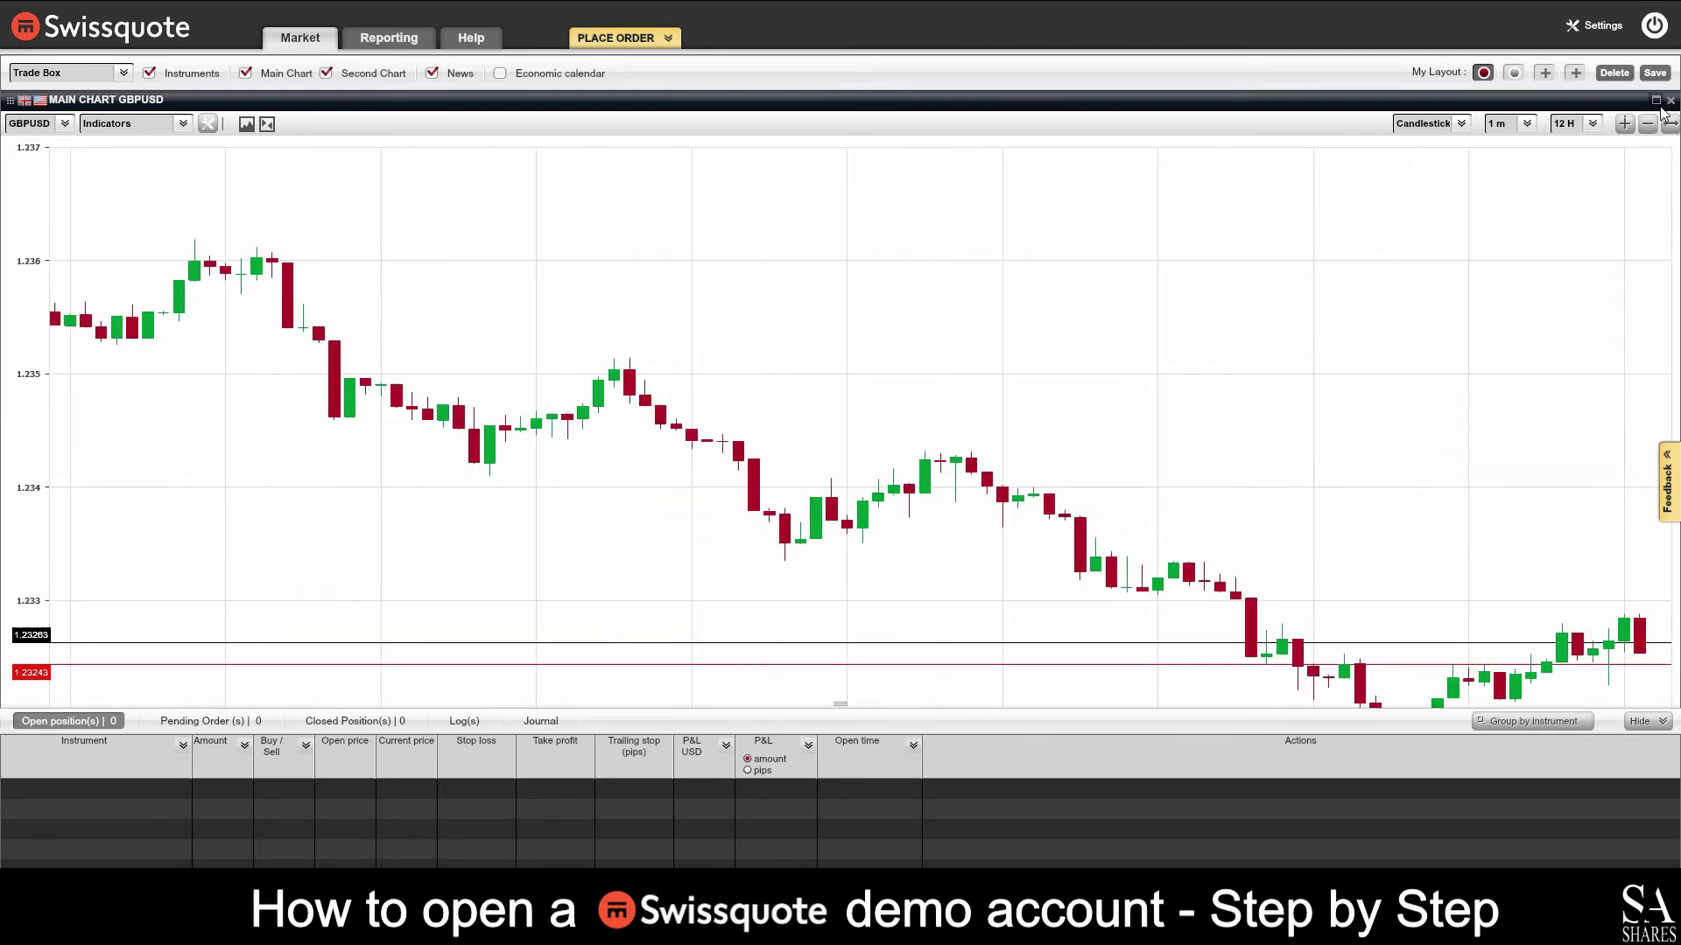
left_click(1670, 100)
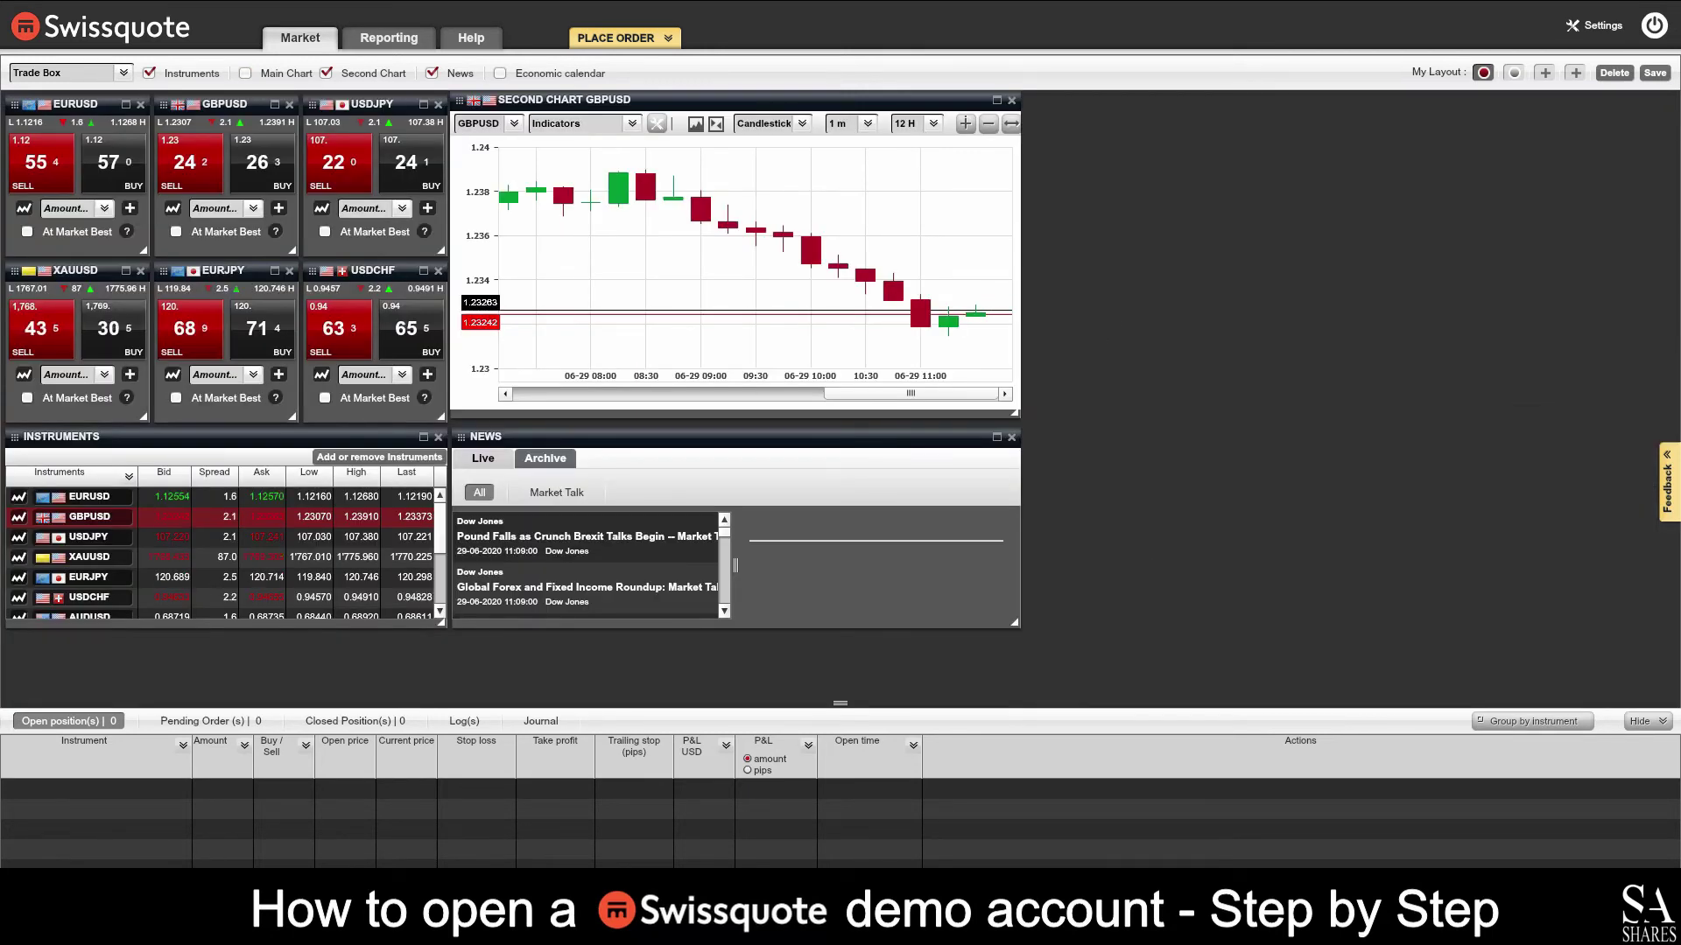
Maximise and restore the EURUSD trade box, then zoom out the GBPUSD chart twice and show its navigator.
left_click(125, 103)
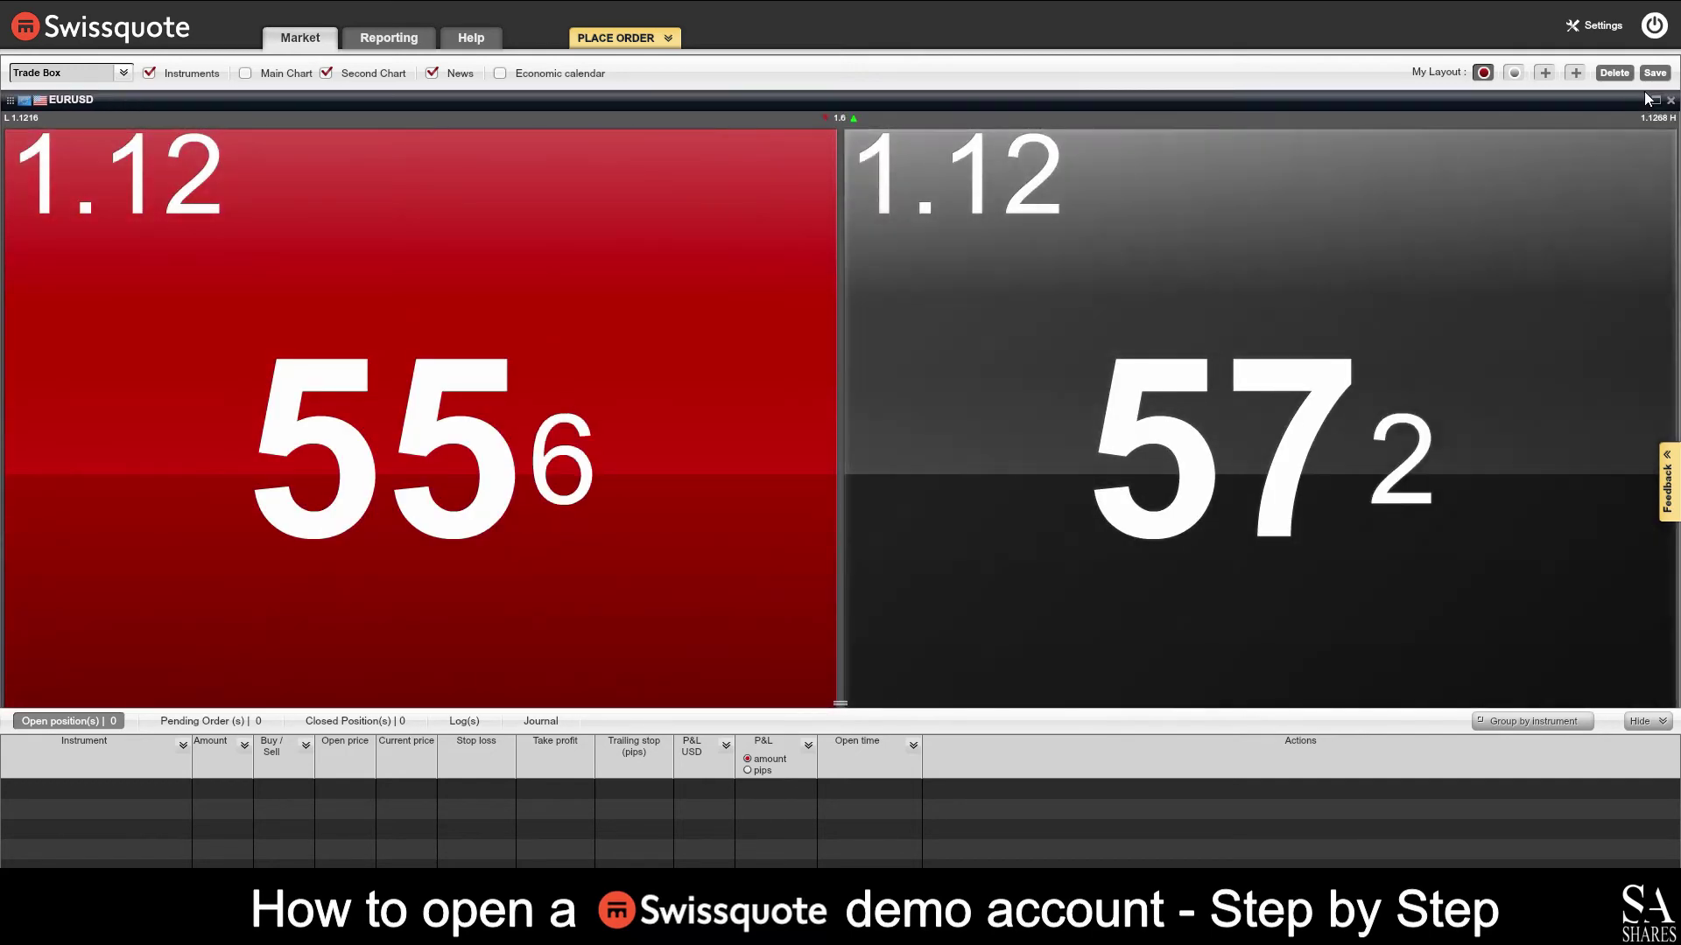
left_click(1655, 100)
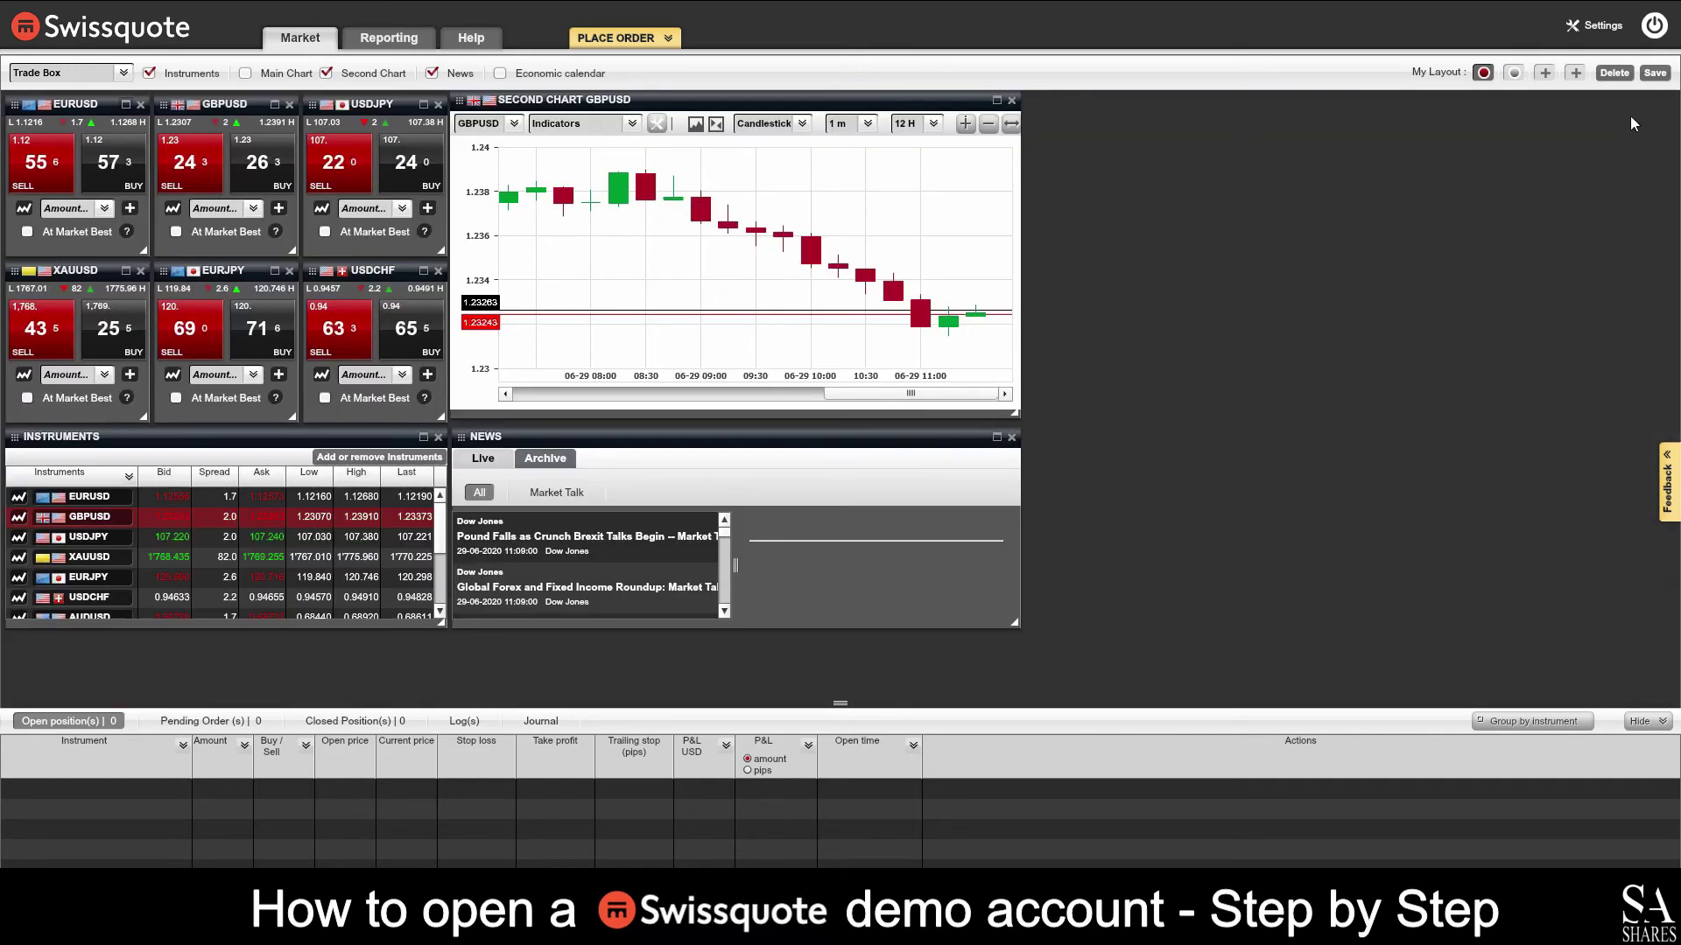
left_click(993, 100)
left_click(1646, 124)
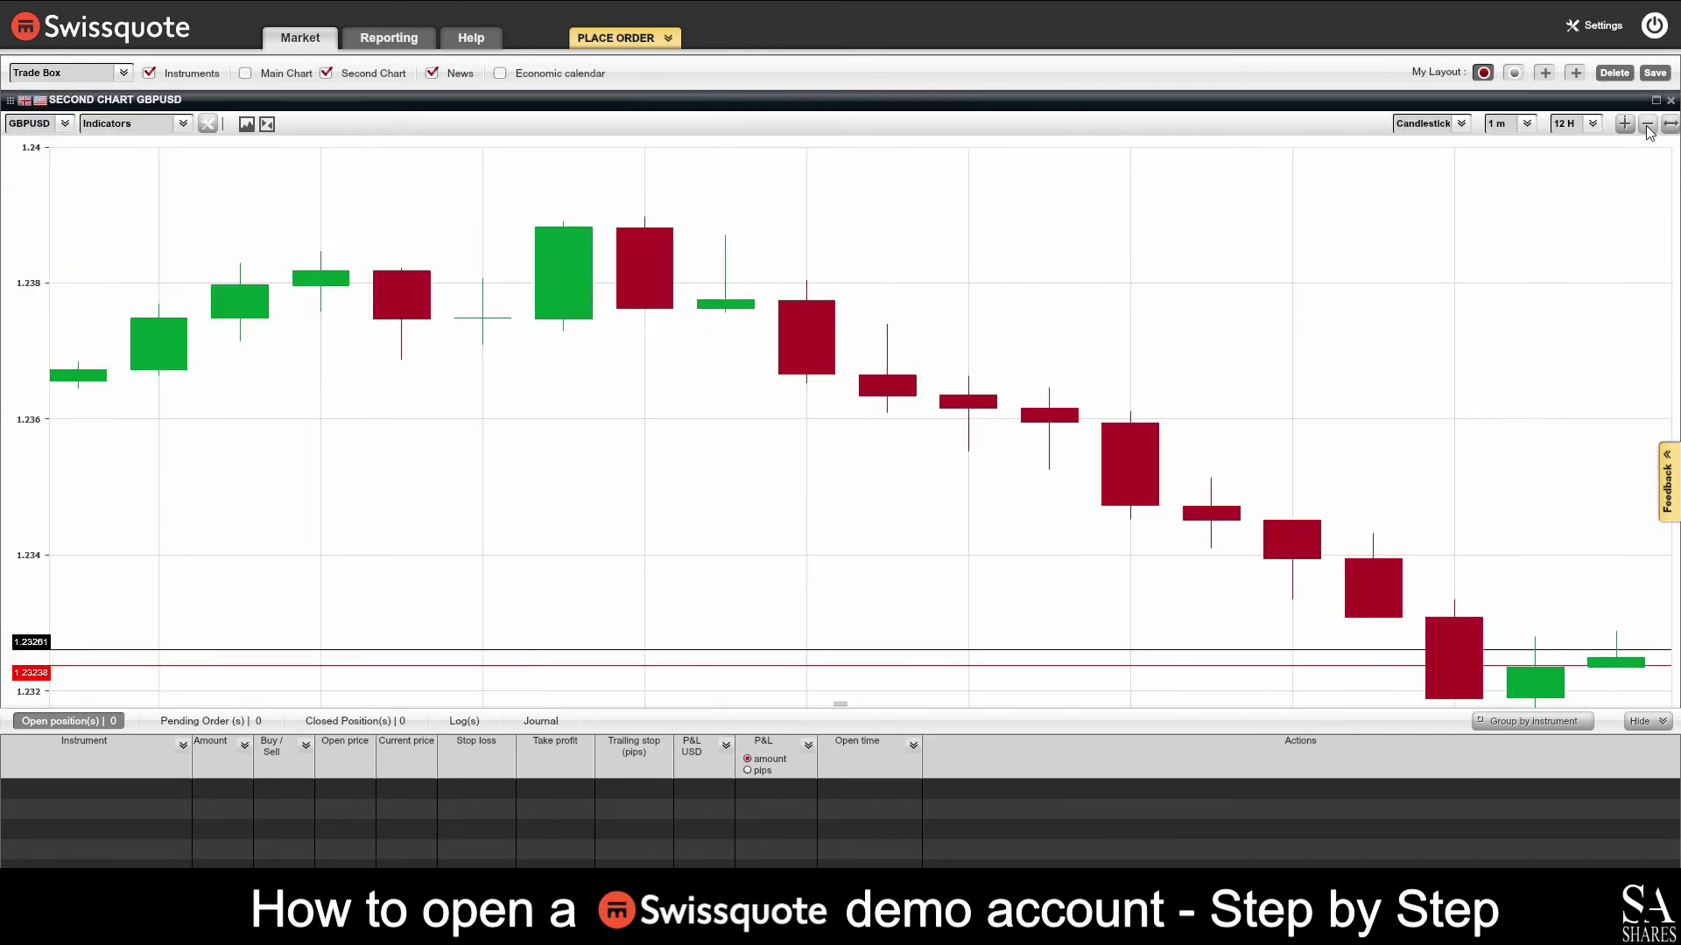
left_click(1648, 125)
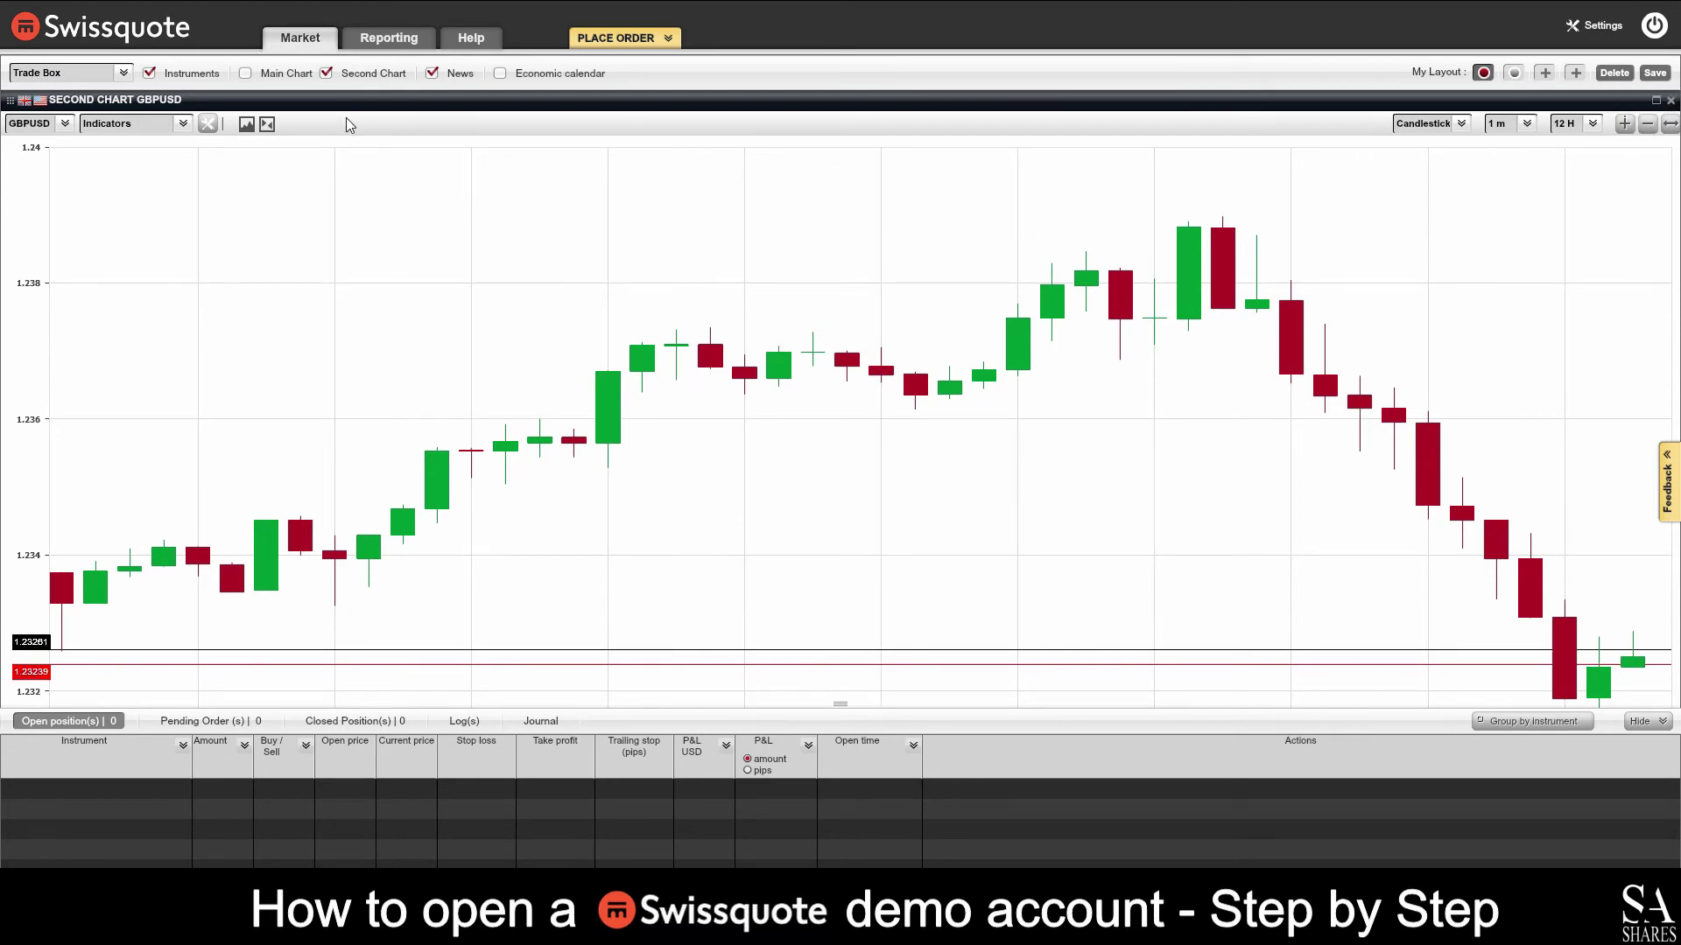
left_click(247, 124)
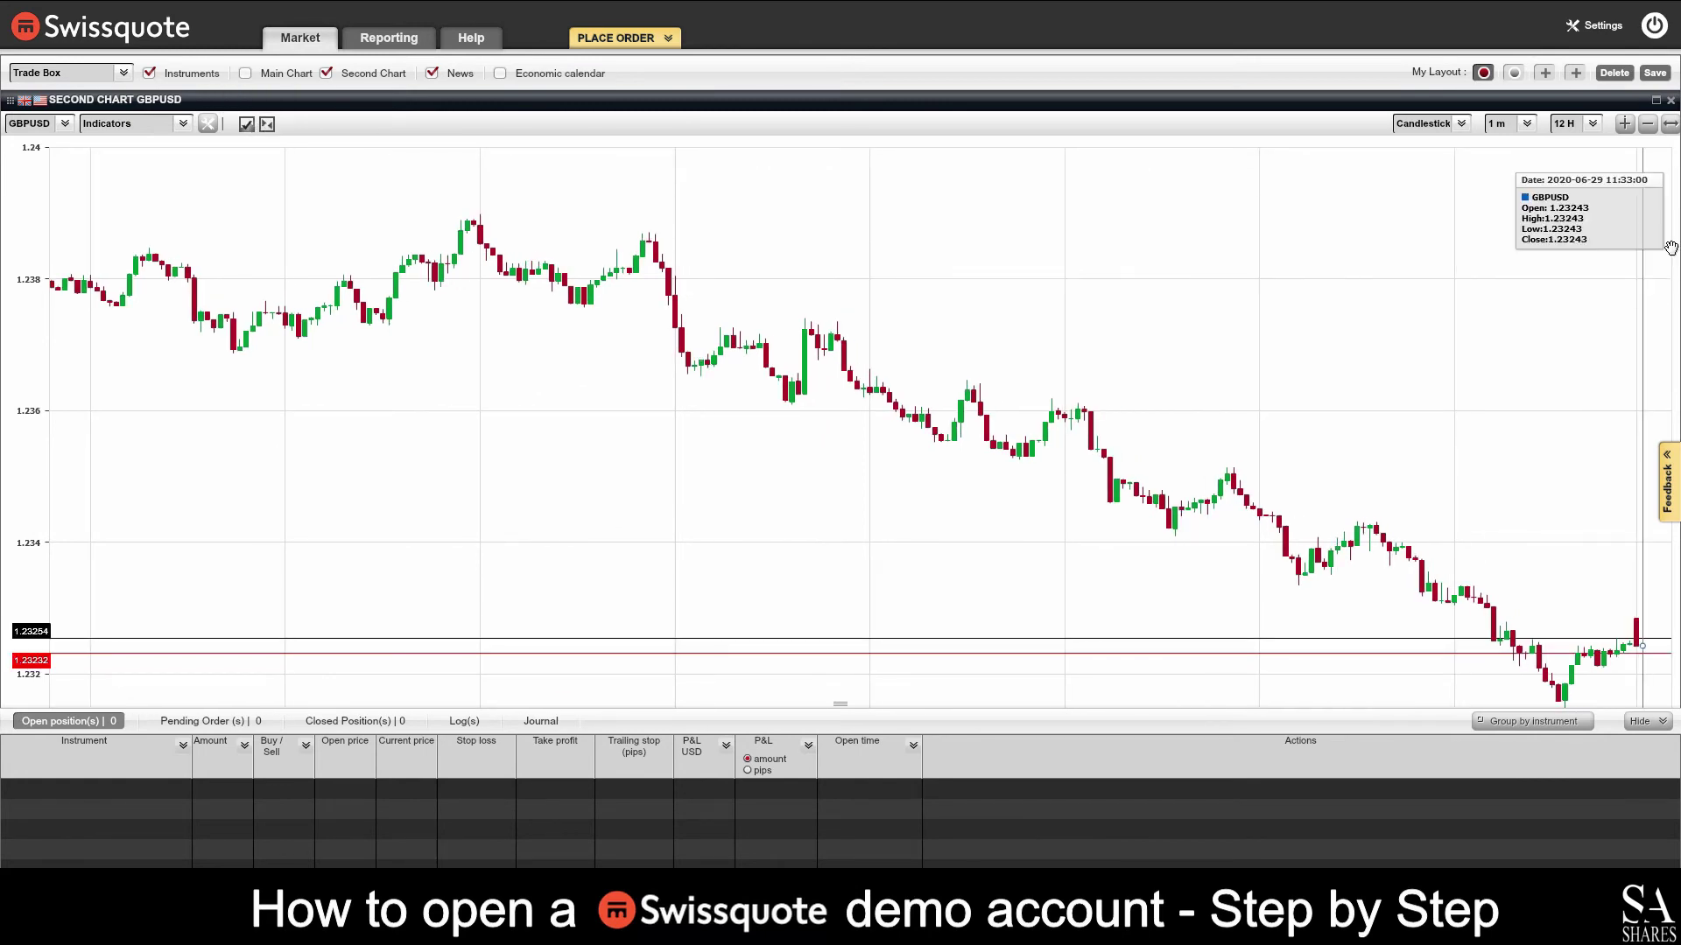
left_click(1656, 101)
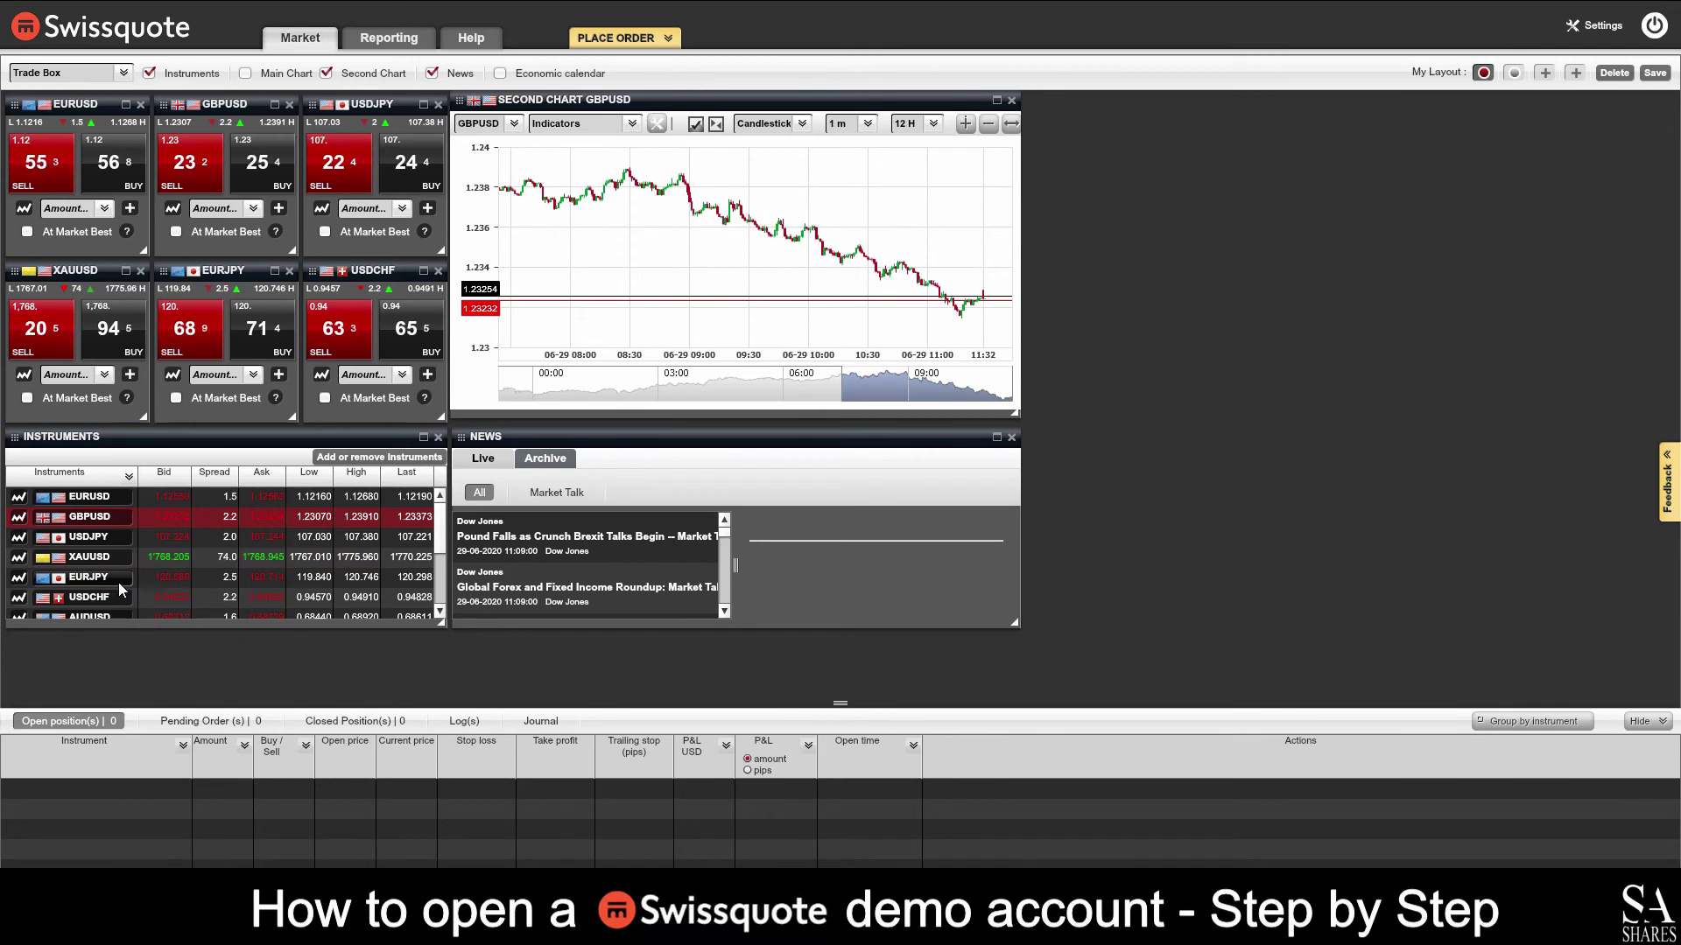
Select EURUSD in Instruments, view its options, and double-click it for a main chart.
left_click(123, 499)
right_click(122, 501)
left_click(107, 504)
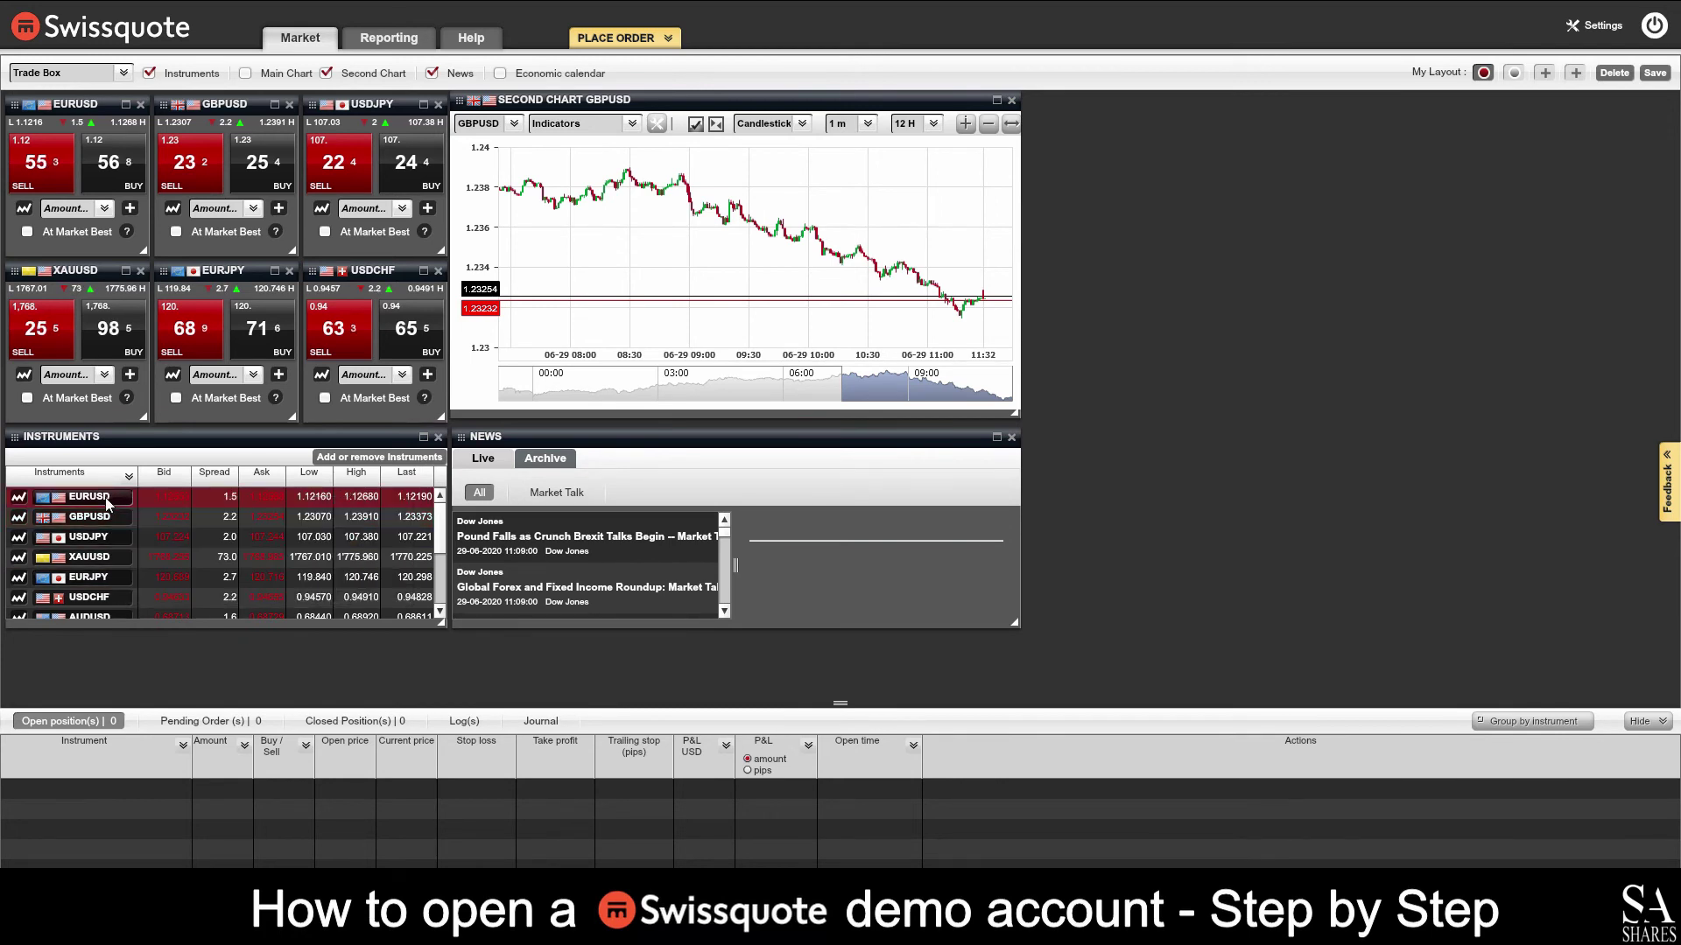
double_click(79, 501)
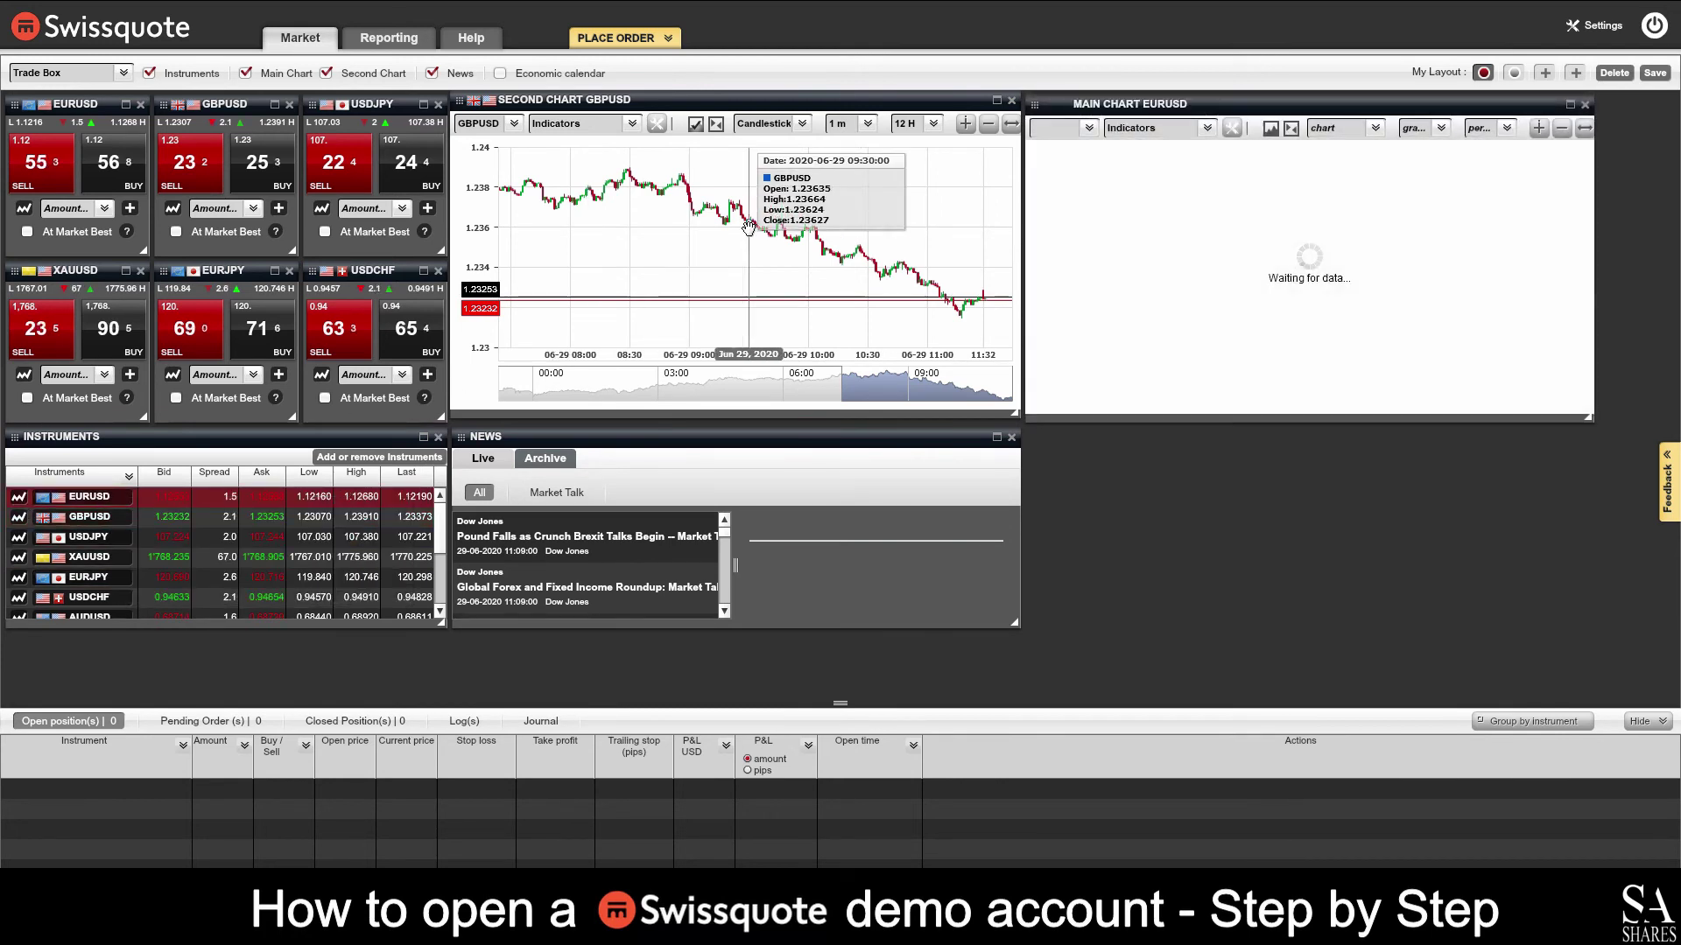
Maximise the GBPUSD chart, zoom in twice, and try Area before returning to Candlestick.
left_click(1571, 104)
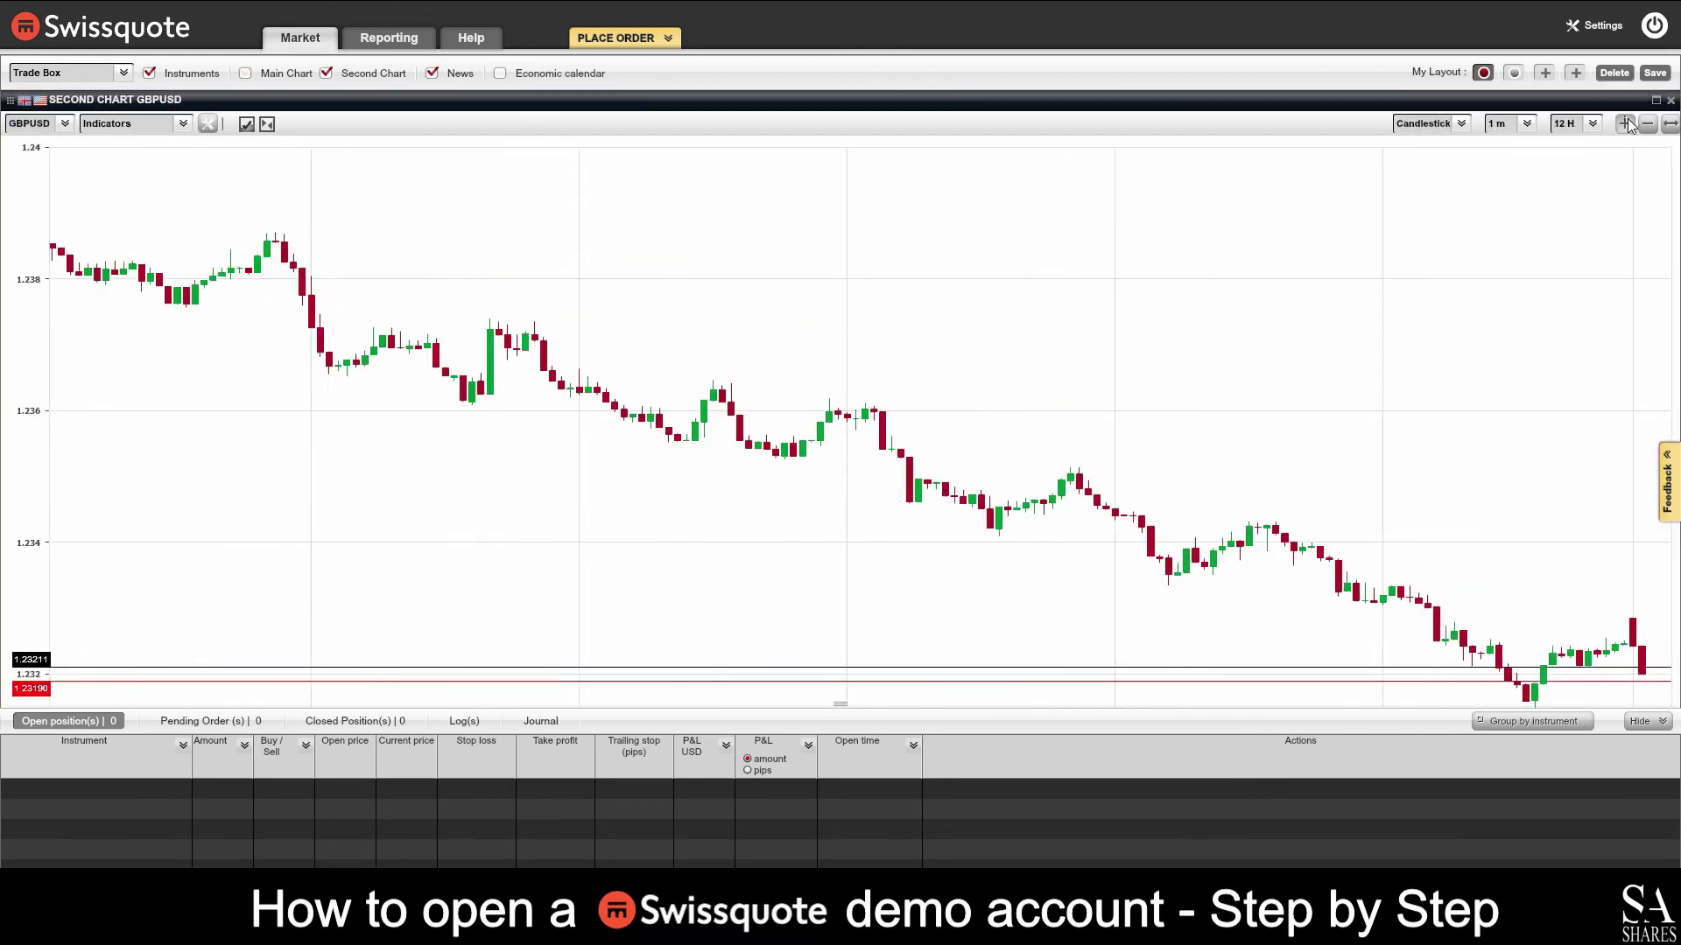
left_click(1626, 122)
left_click(1625, 122)
left_click(1460, 124)
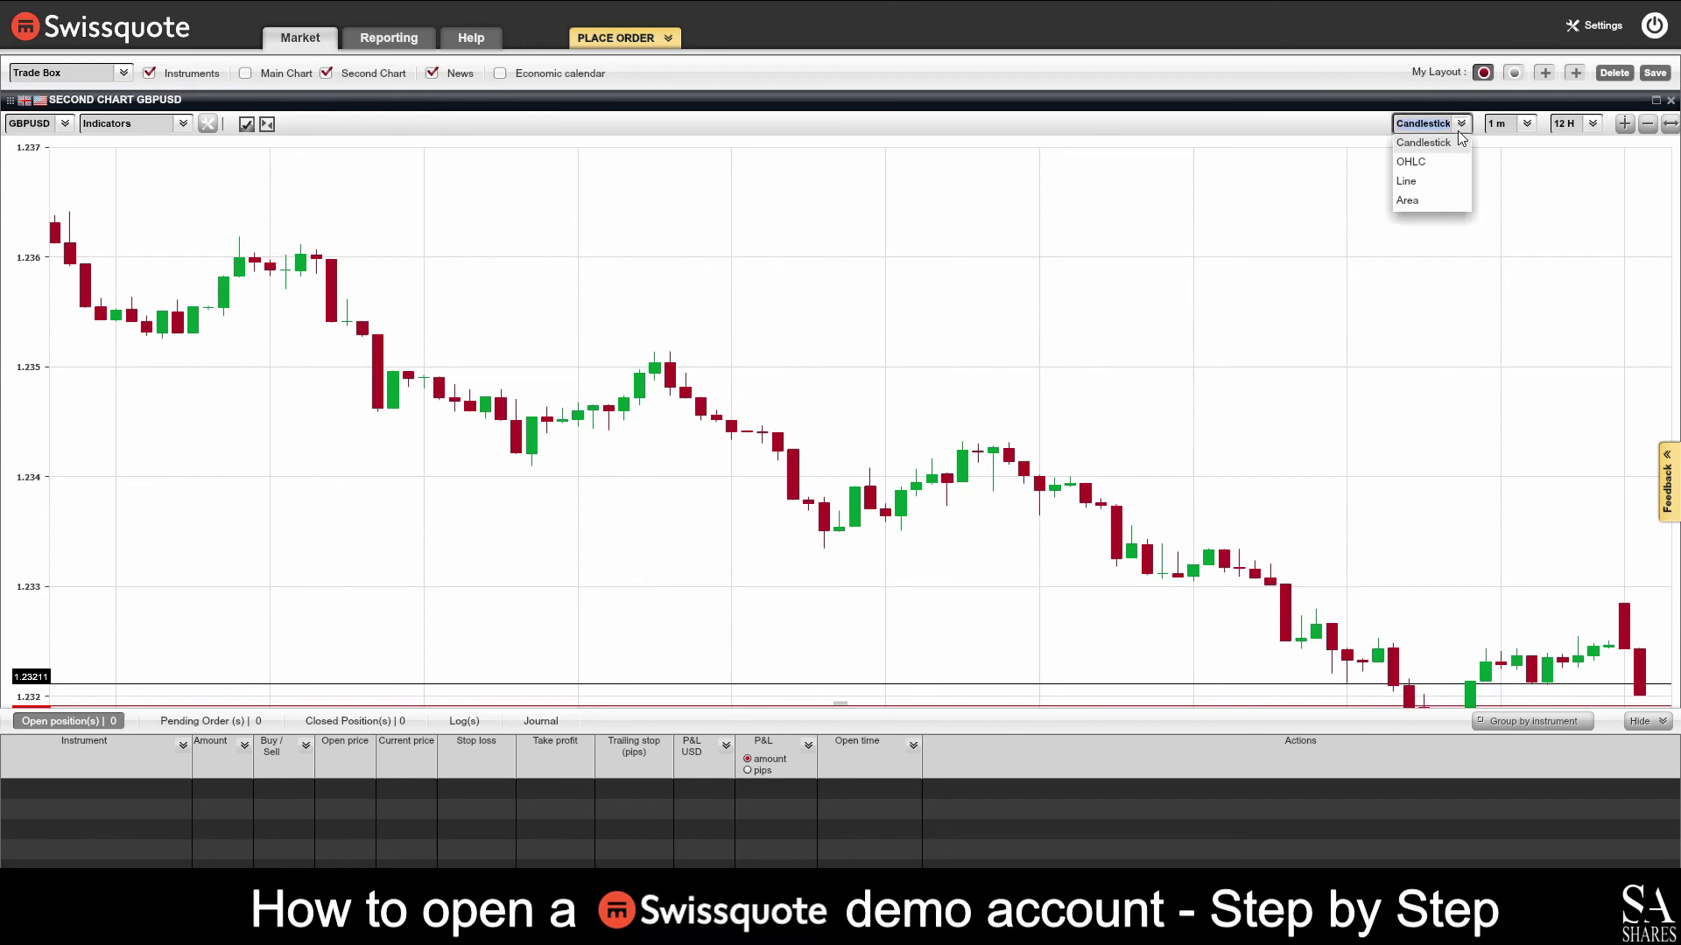
left_click(1427, 200)
left_click(1460, 130)
left_click(1422, 142)
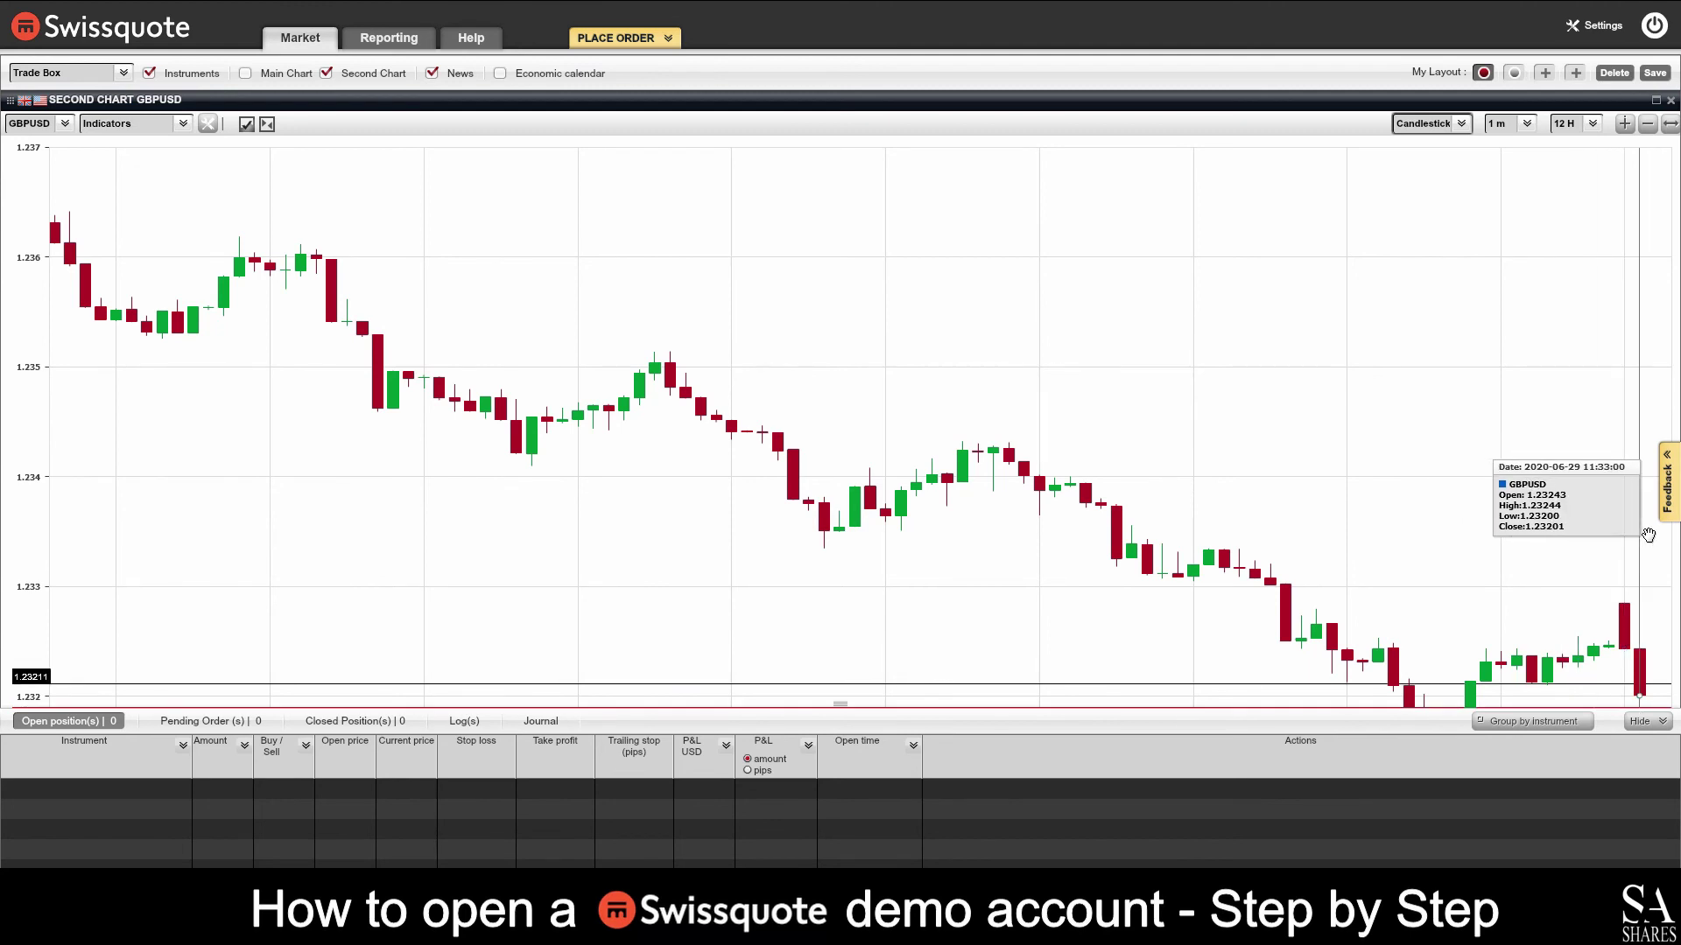
Add the GBPUSD Main Chart, then maximise the GBPUSD Second Chart and zoom in three steps.
left_click(1655, 101)
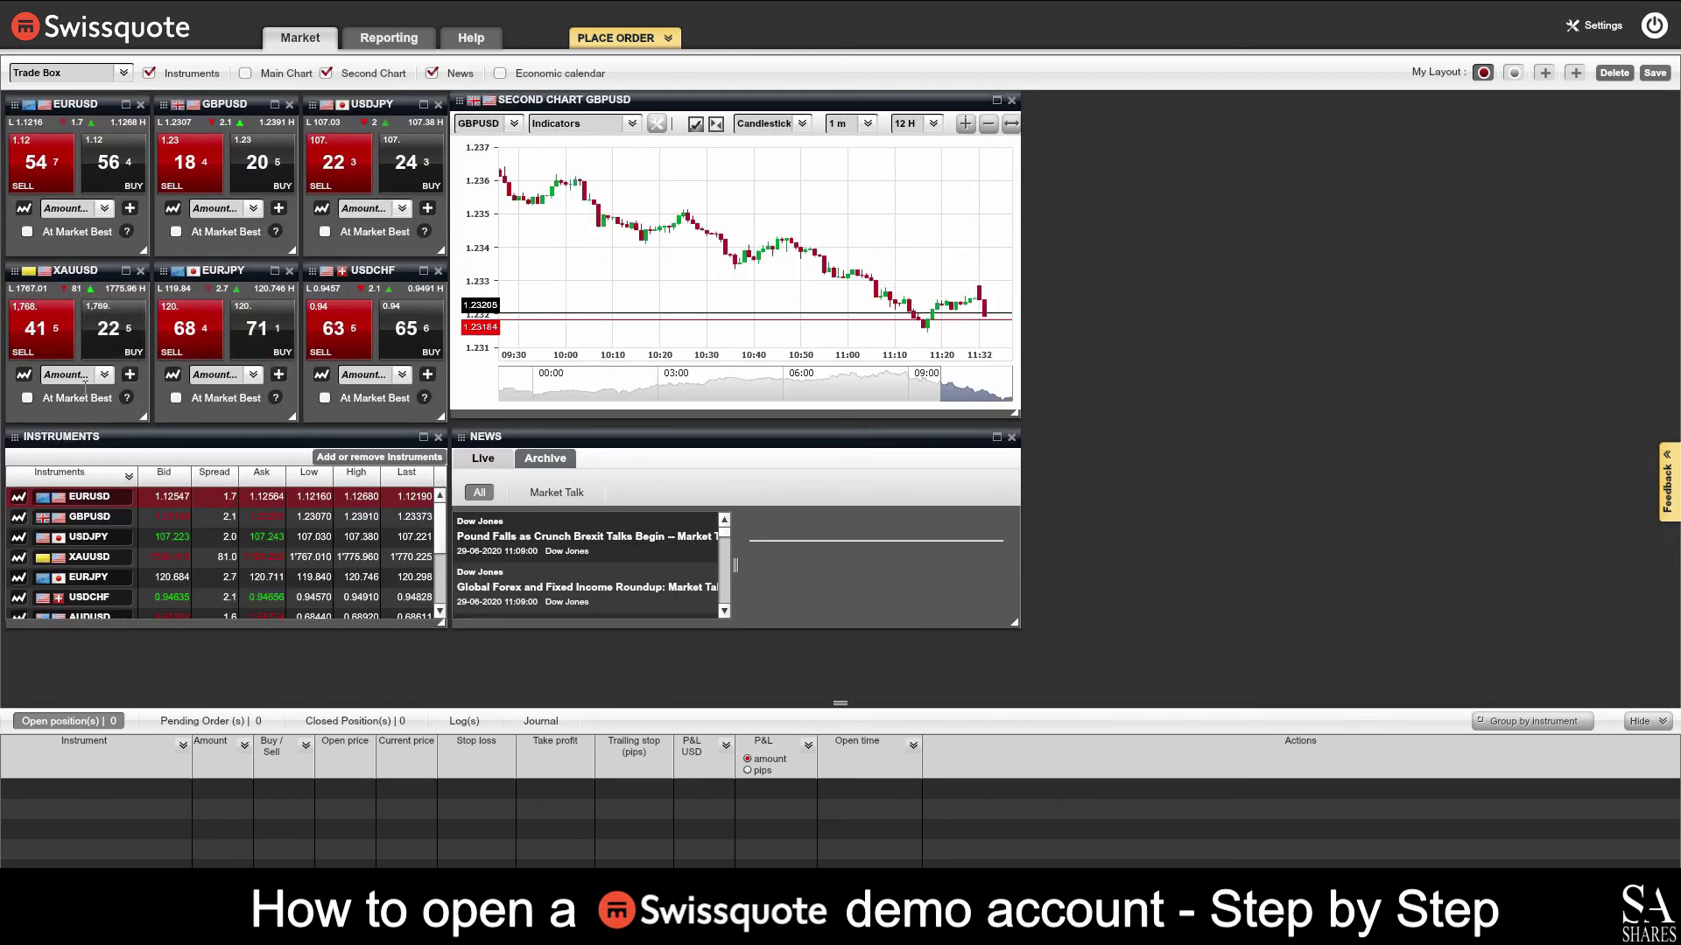
left_click(173, 209)
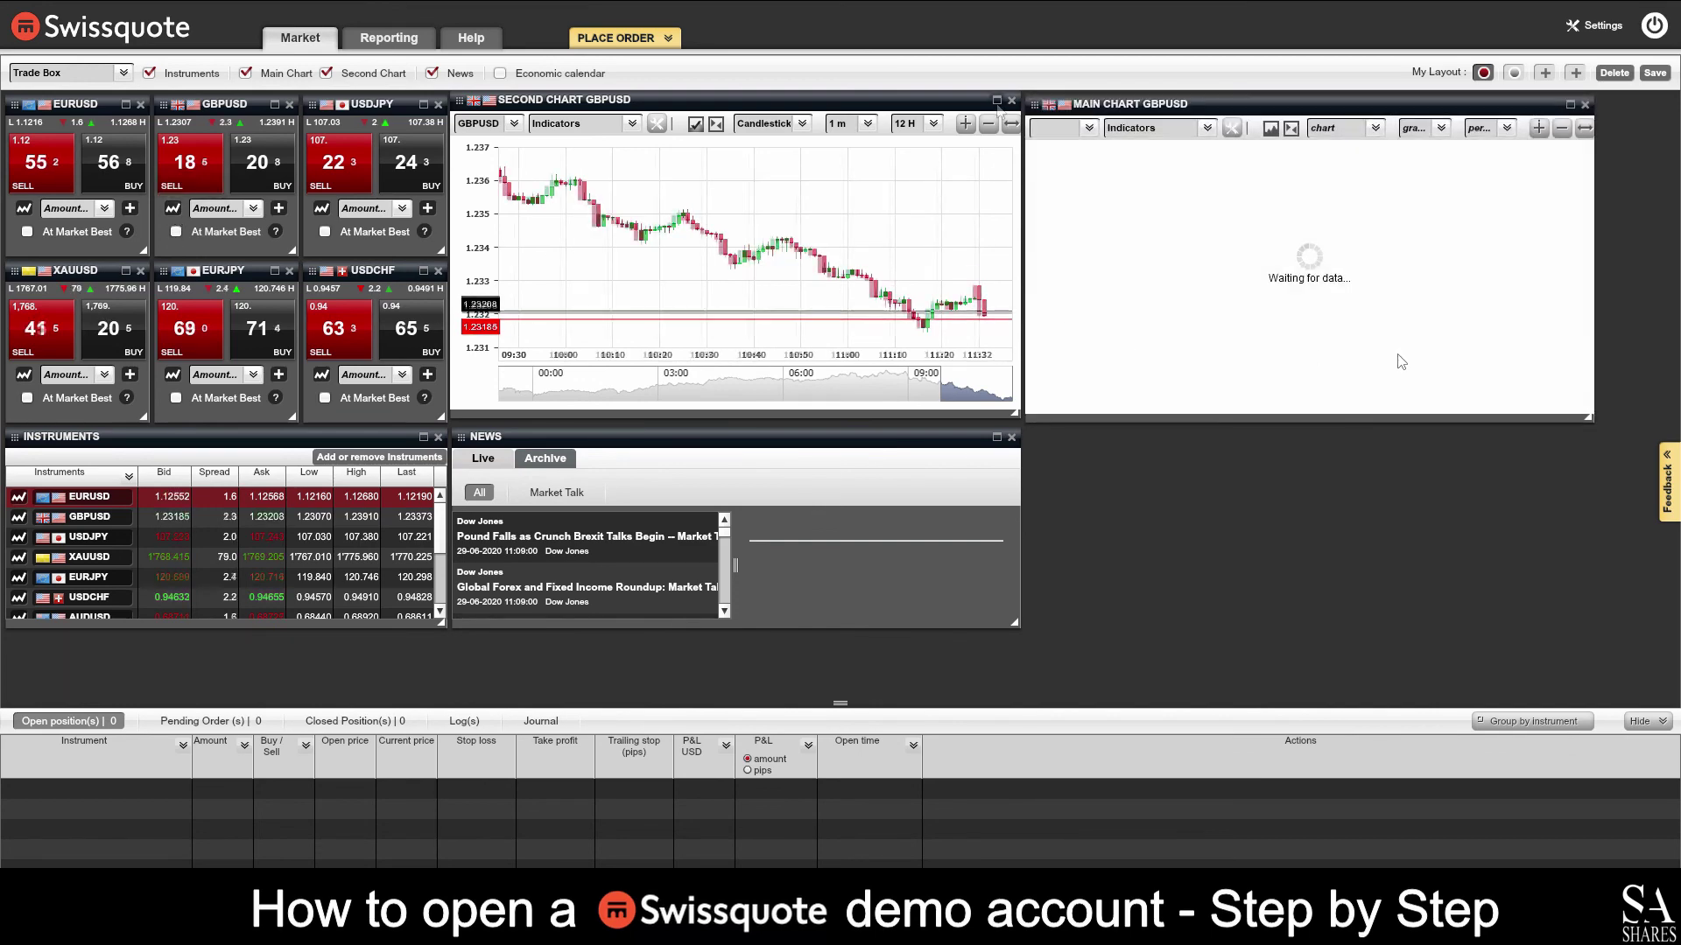
left_click(996, 101)
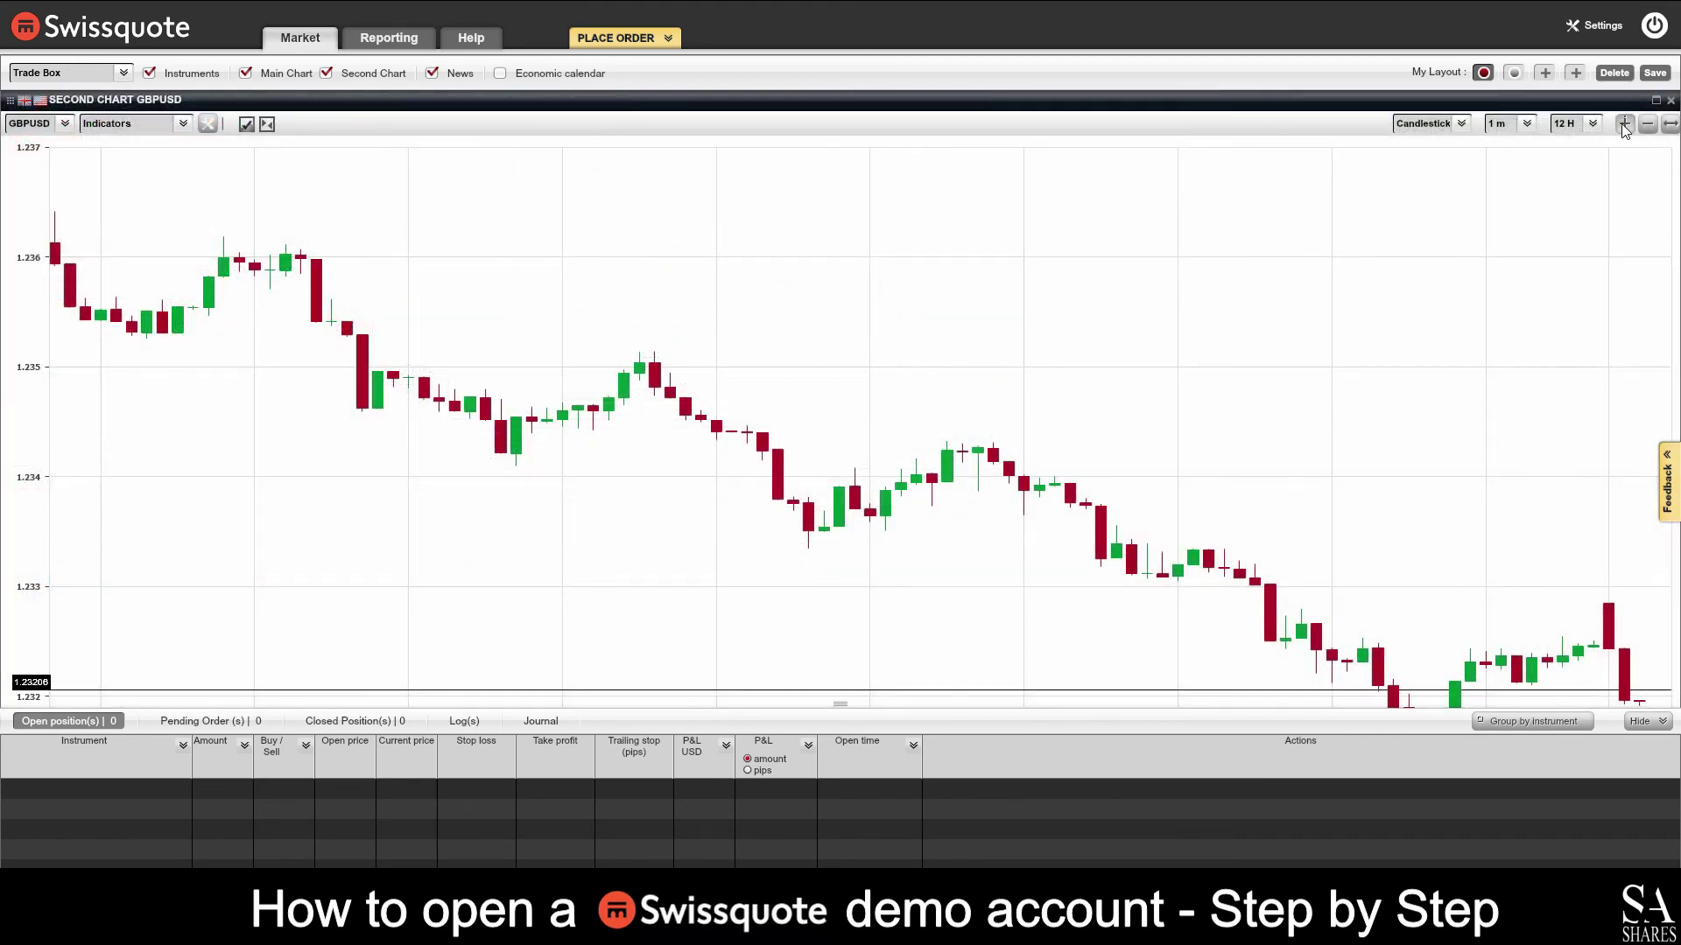
left_click(1624, 125)
left_click(1624, 124)
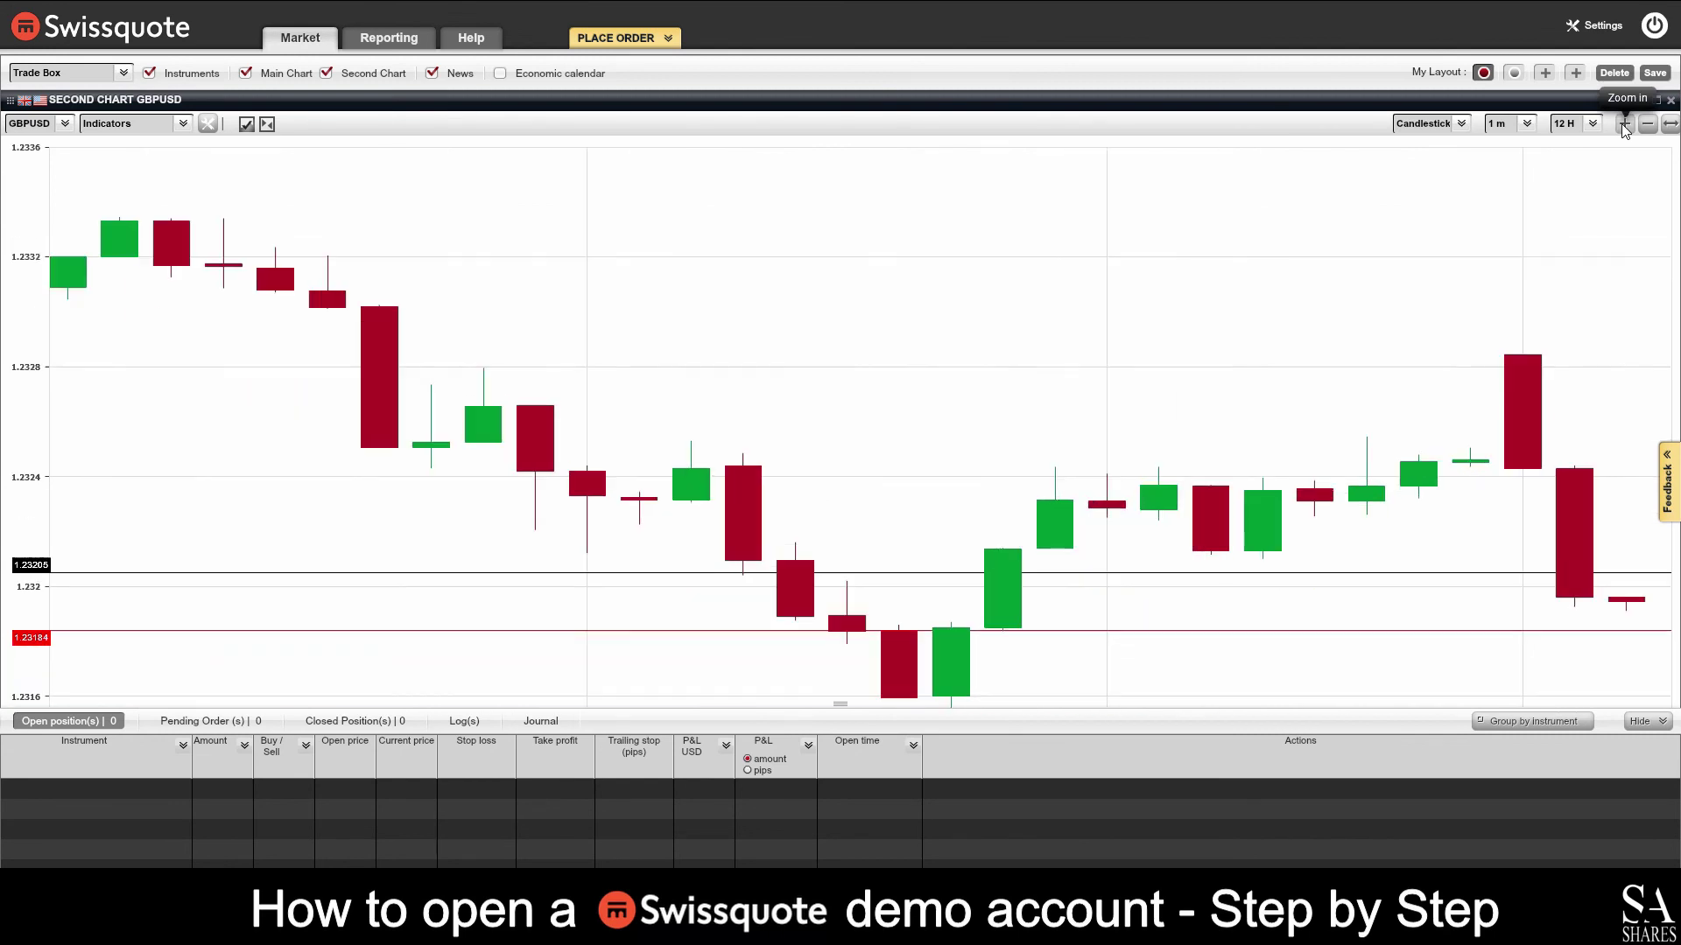
left_click(1623, 124)
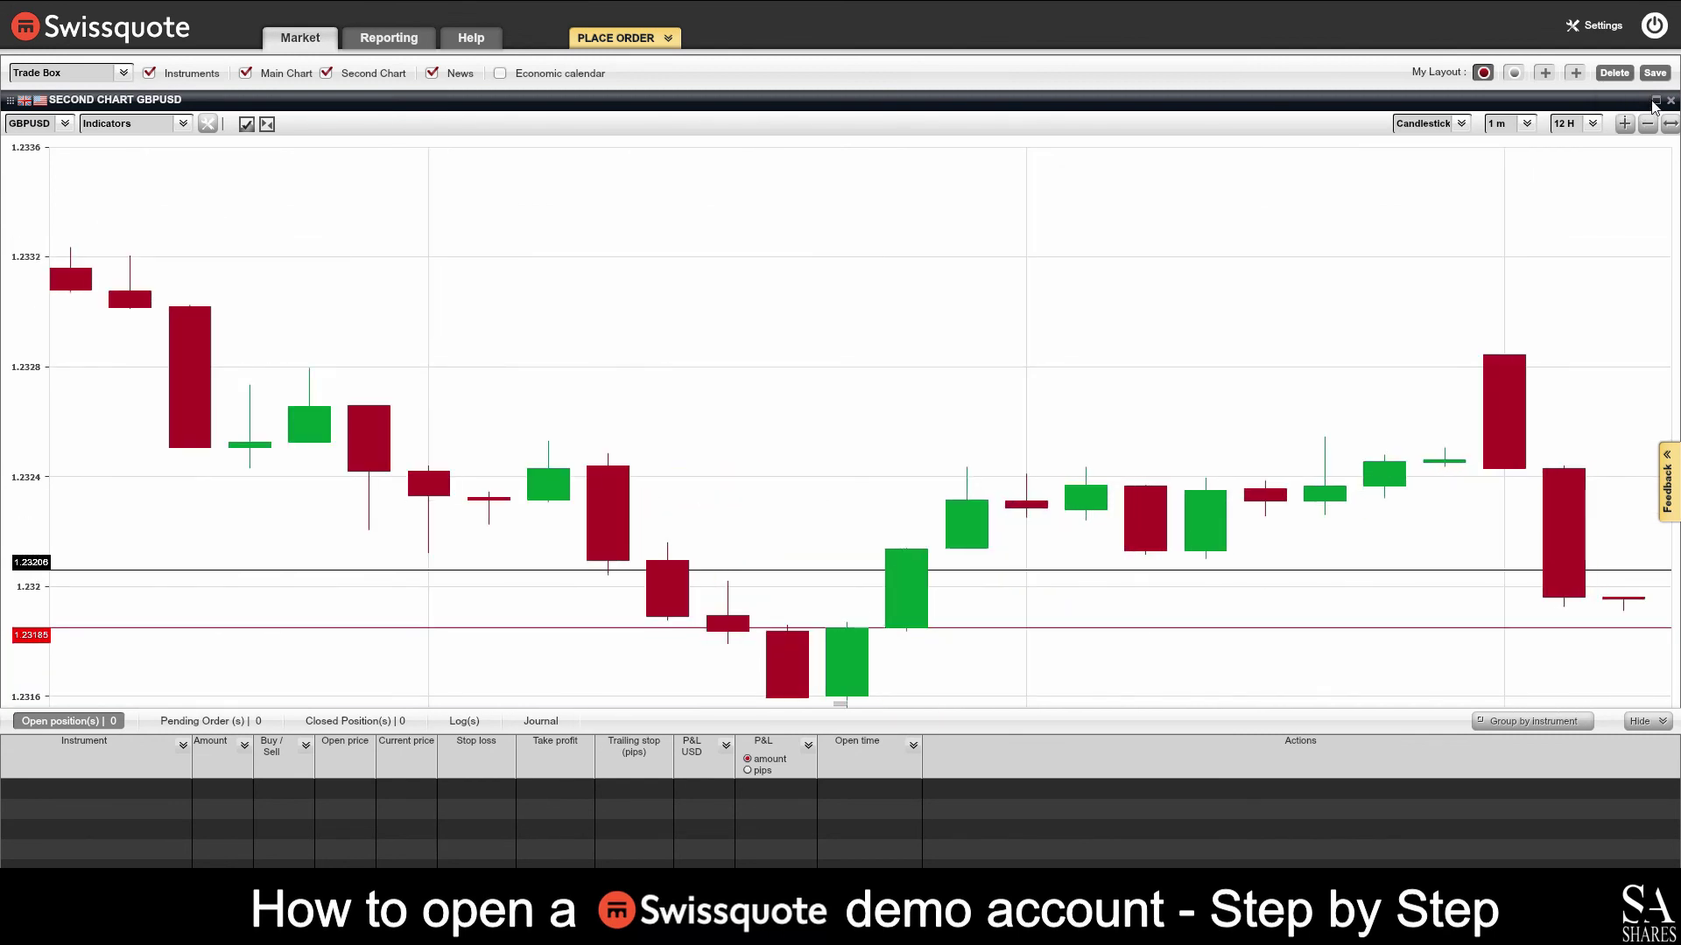